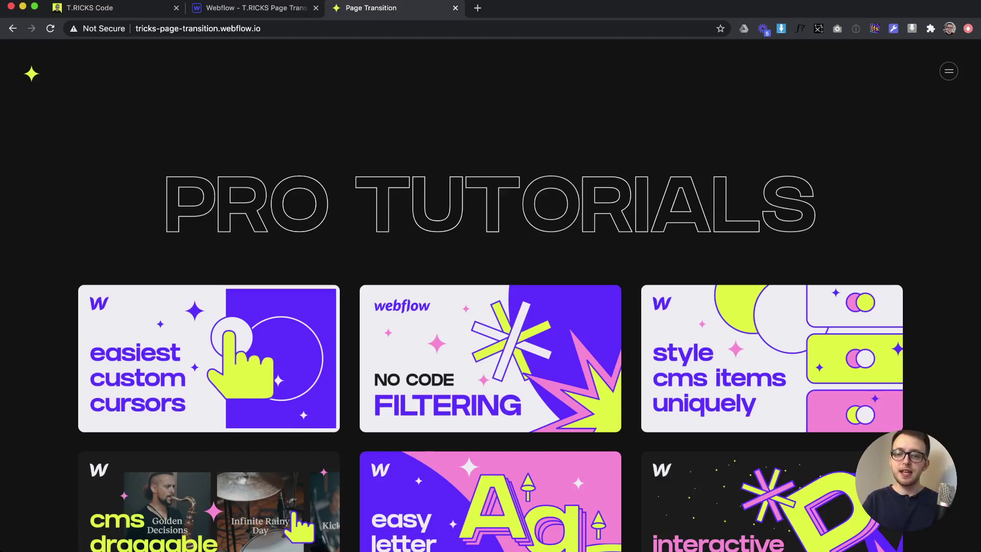
- Preview the page transitions on the published site by opening several tutorial cards and returning to all tutorials
{"action": "left_click", "coordinate": [491, 358]}
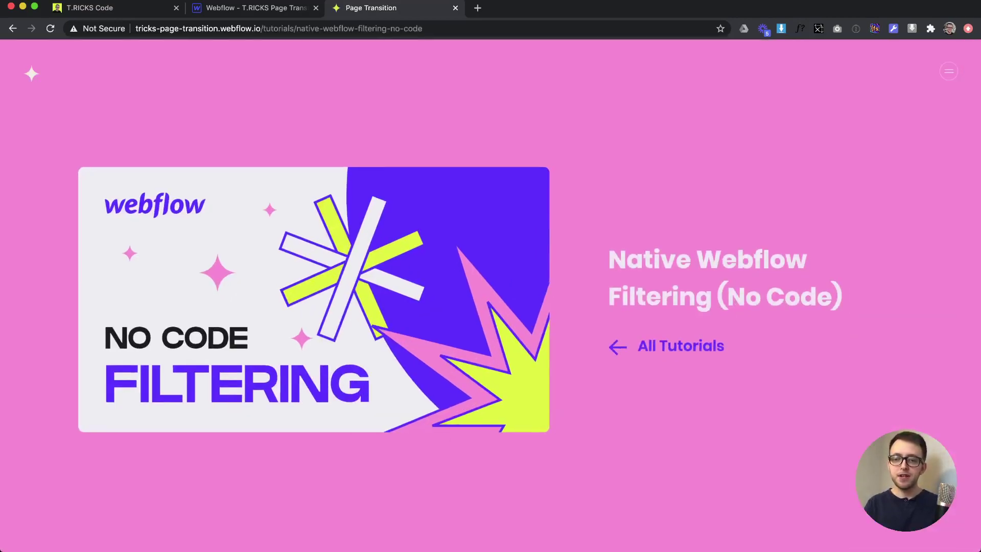
{"action": "left_click", "coordinate": [667, 347]}
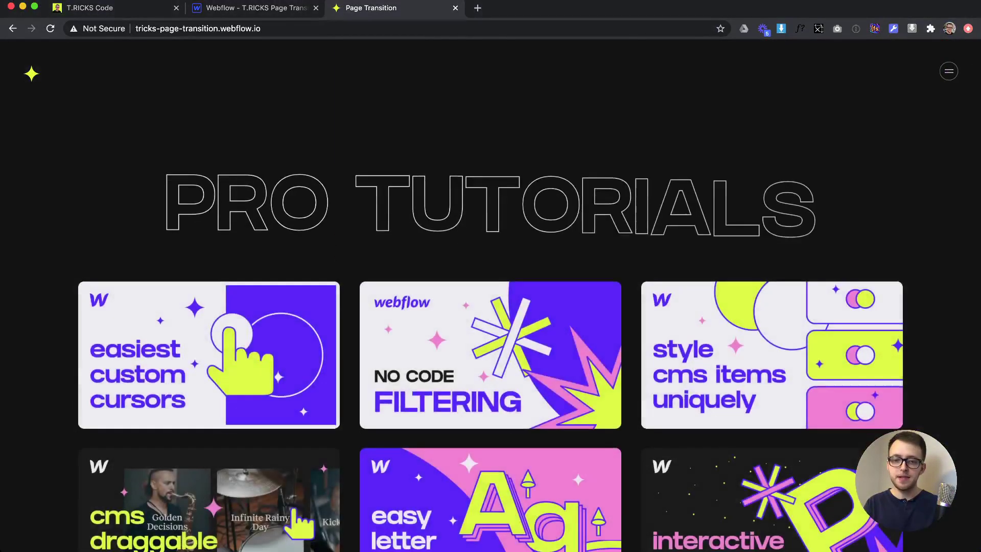
{"action": "scroll", "coordinate": [680, 346], "scroll_direction": "down", "scroll_amount": 4}
{"action": "left_click", "coordinate": [681, 346]}
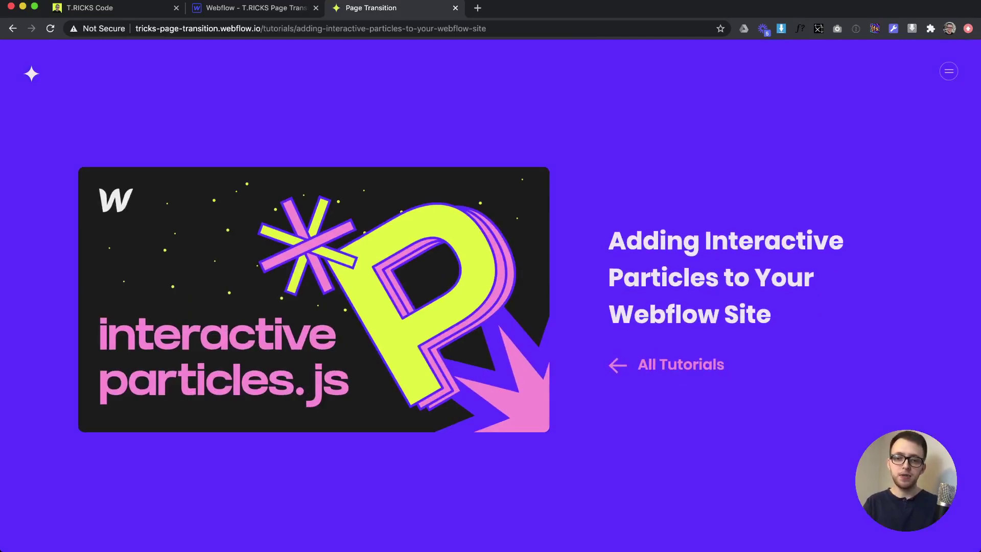
{"action": "left_click", "coordinate": [673, 365]}
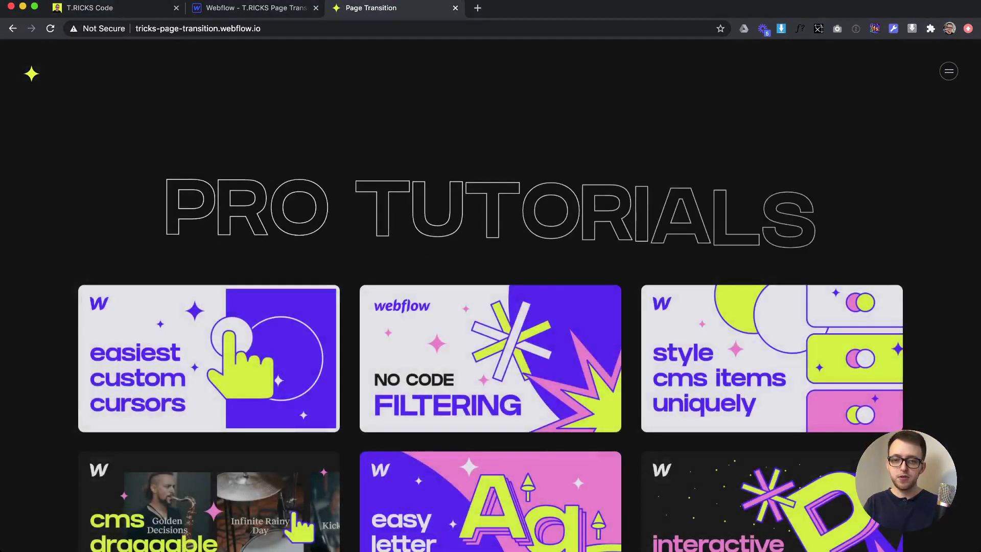
{"action": "scroll", "coordinate": [490, 296], "scroll_direction": "down", "scroll_amount": 4}
{"action": "scroll", "coordinate": [209, 424], "scroll_direction": "down", "scroll_amount": 1}
{"action": "left_click", "coordinate": [209, 424]}
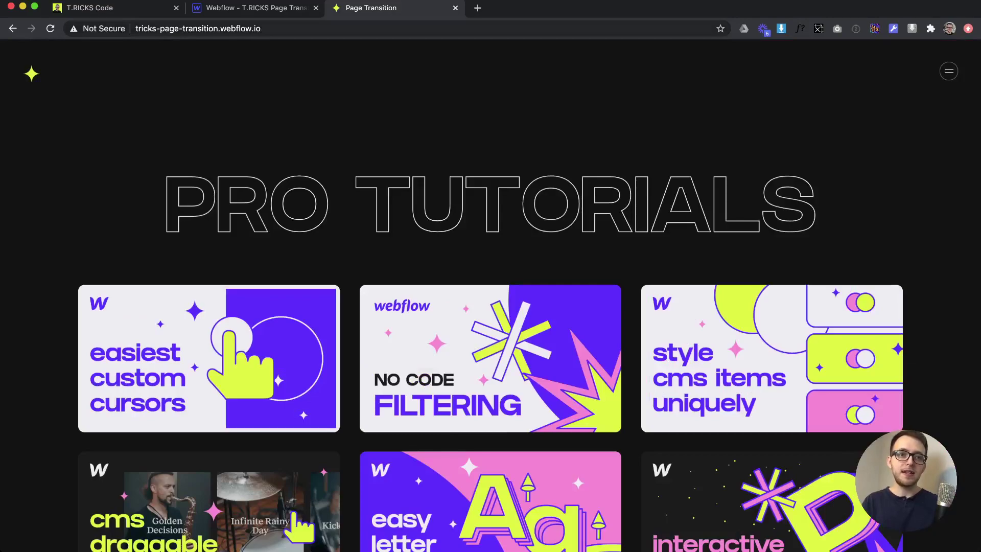
- Switch to the Webflow designer, paste the copied page-transition script into the Home page's before </body> tag code, and save the page
{"action": "key", "text": "ctrl+Tab"}
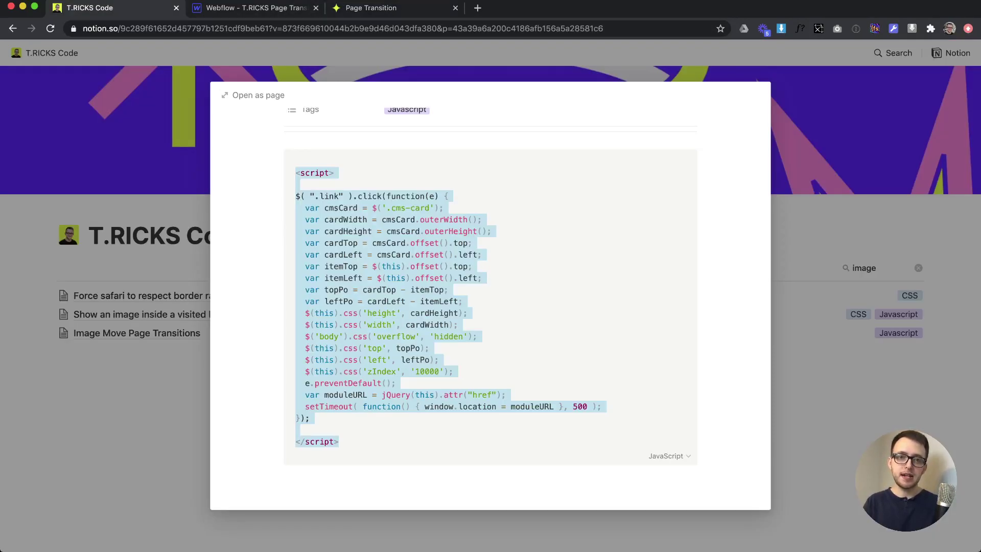
{"action": "key", "text": "super+2"}
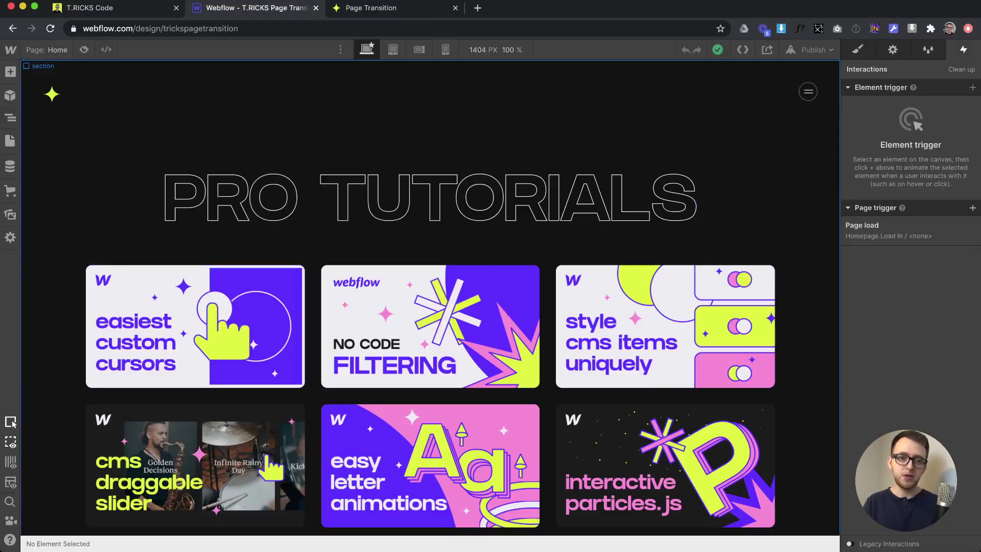
{"action": "key", "text": "p"}
{"action": "left_click", "coordinate": [157, 138]}
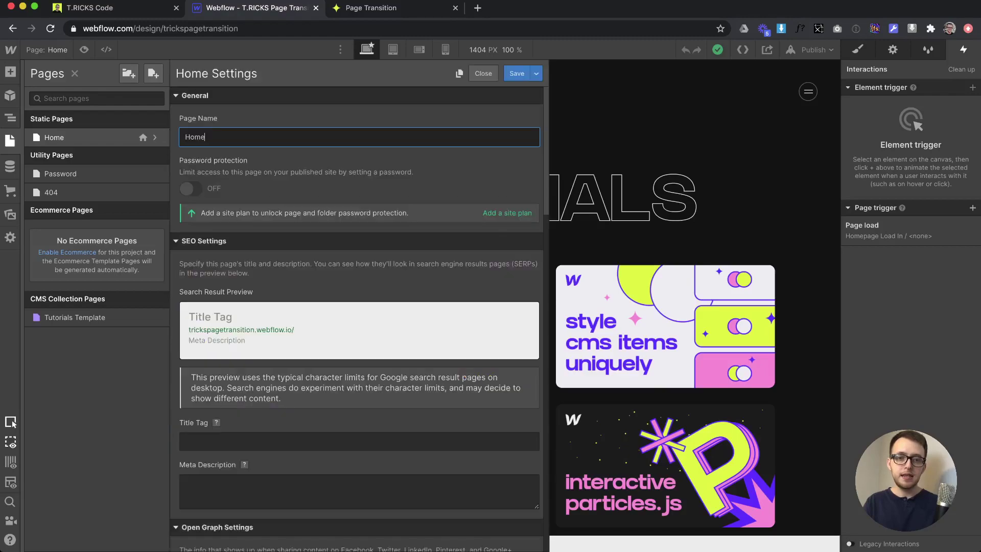
{"action": "scroll", "coordinate": [357, 307], "scroll_direction": "down", "scroll_amount": 15}
{"action": "left_click", "coordinate": [307, 302]}
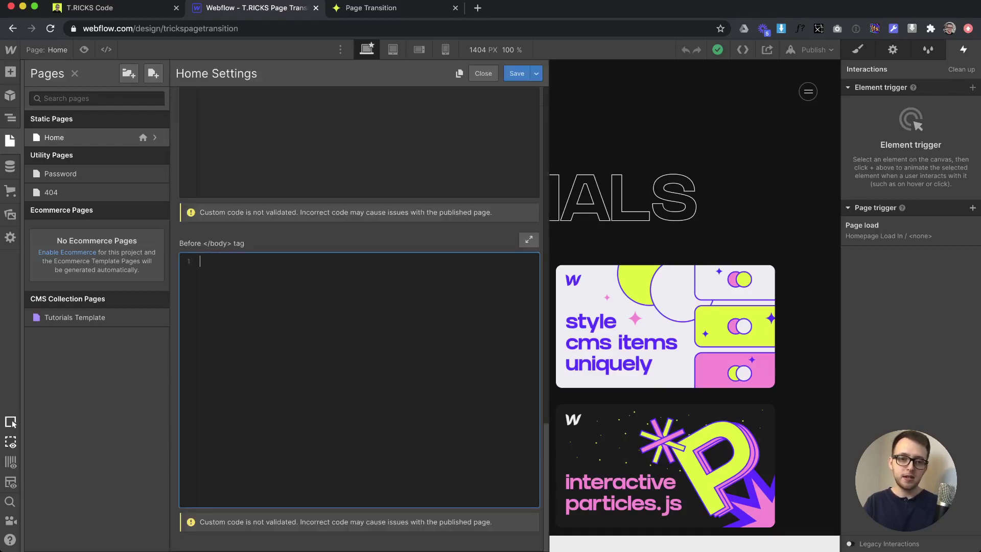
{"action": "left_click_drag", "start_coordinate": [204, 244], "coordinate": [246, 243]}
{"action": "left_click", "coordinate": [286, 296]}
{"action": "key", "text": "super+v"}
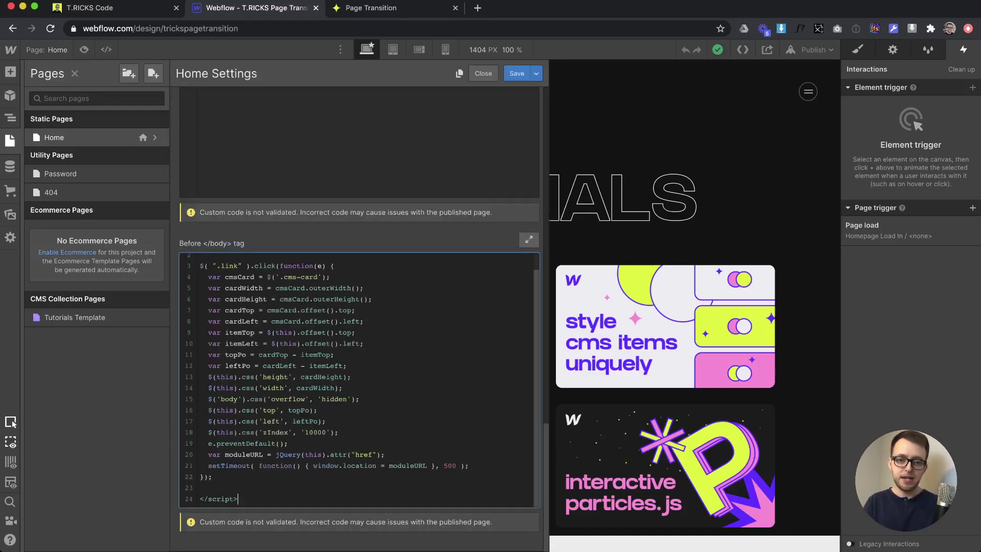
{"action": "left_click", "coordinate": [517, 73]}
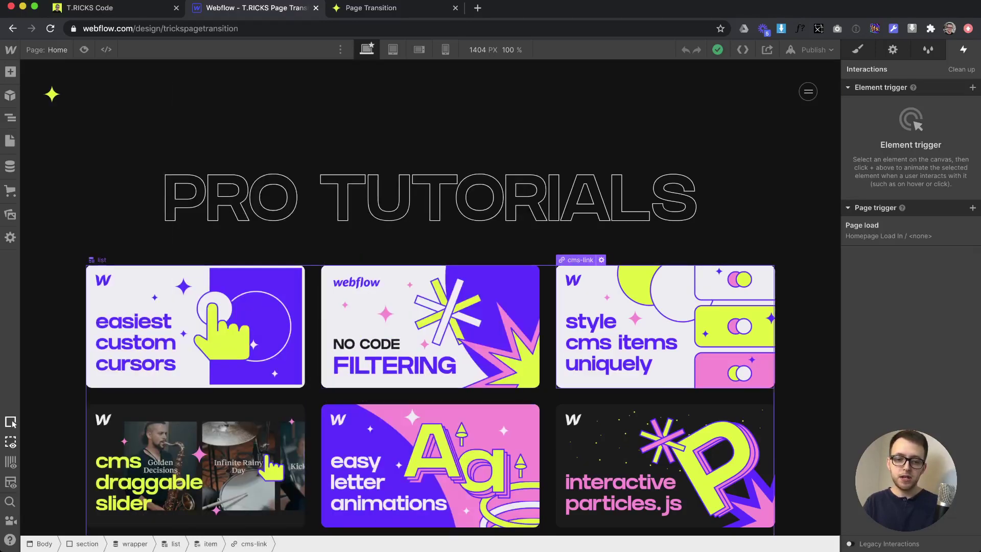
- Set the position of the collection list's item element to Relative
{"action": "left_click", "coordinate": [207, 543]}
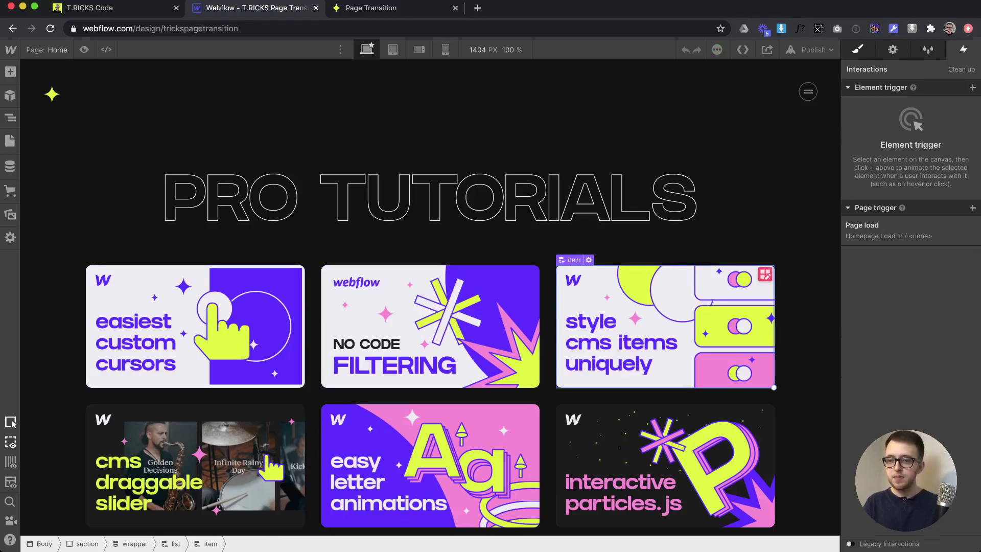
{"action": "key", "text": "s"}
{"action": "left_click", "coordinate": [924, 439]}
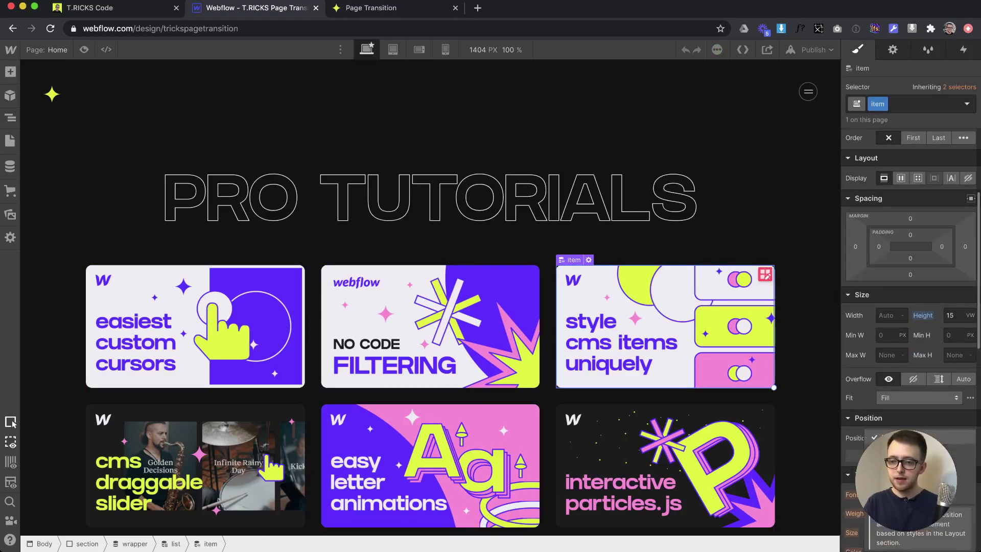
{"action": "left_click", "coordinate": [924, 451]}
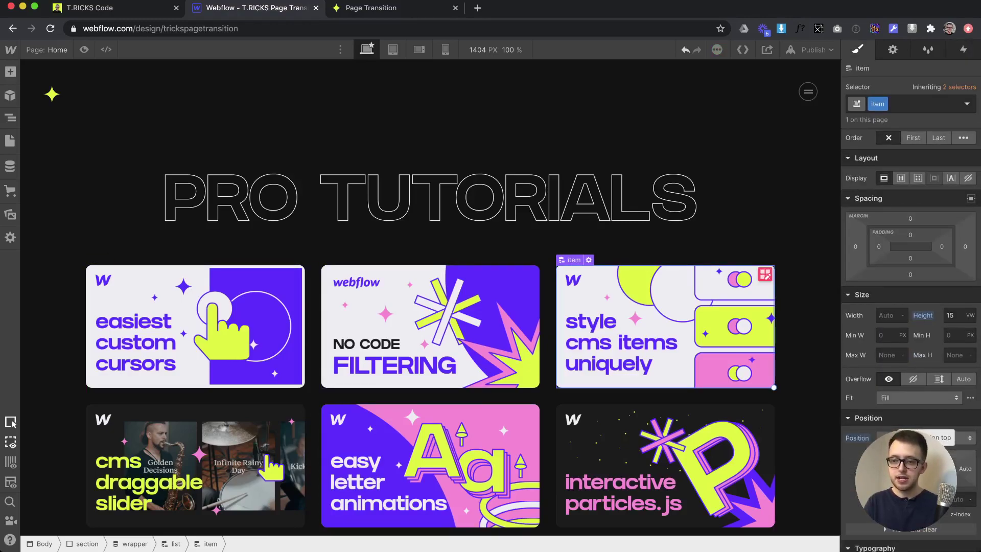
- Check the item's width and height, then the cms-link block's link, background image and size settings
{"action": "left_click", "coordinate": [951, 316]}
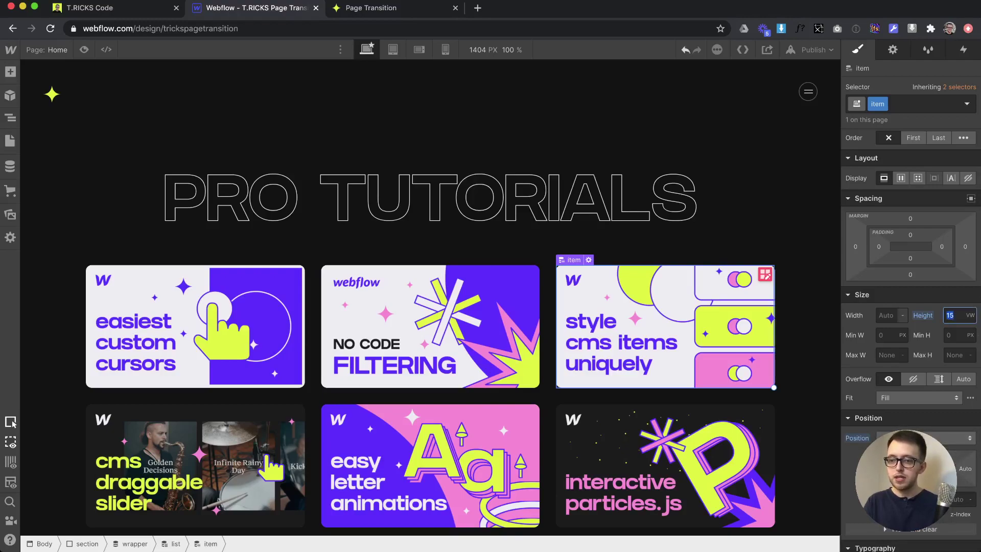
{"action": "left_click", "coordinate": [890, 315]}
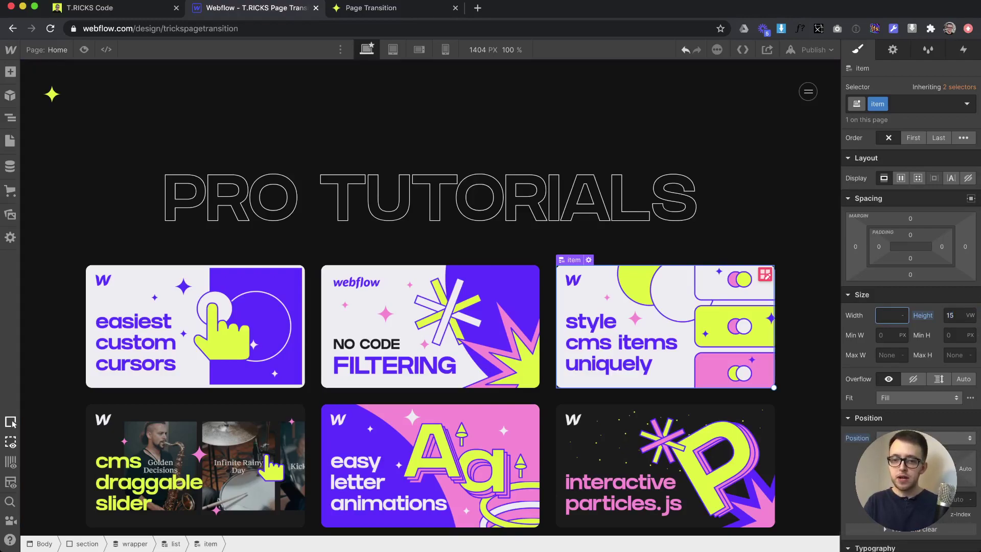
{"action": "left_click", "coordinate": [700, 316]}
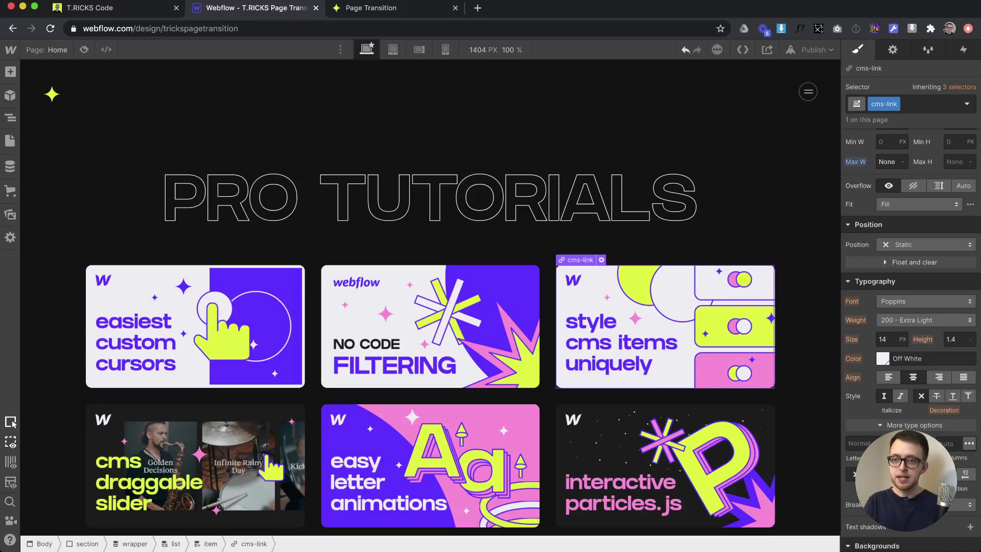
{"action": "left_click", "coordinate": [893, 49]}
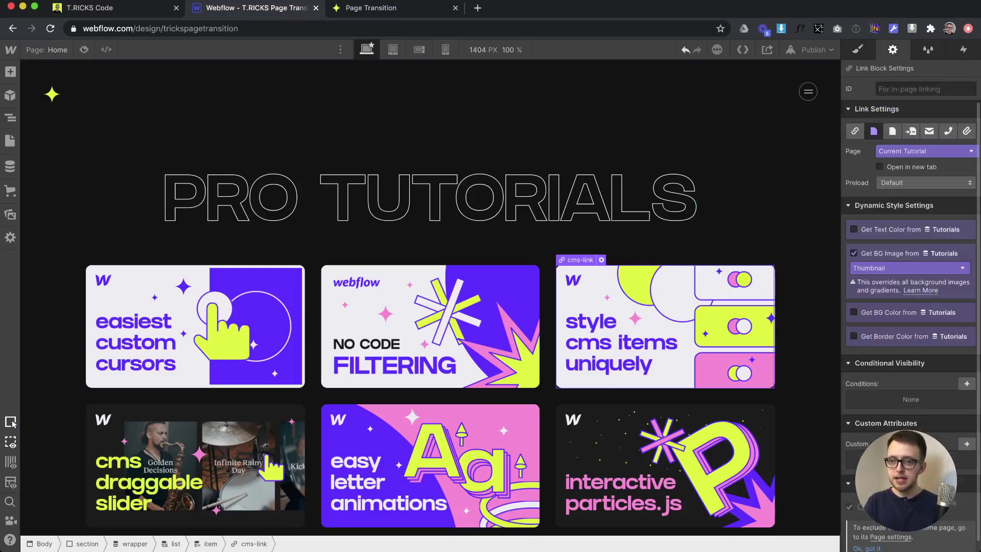
{"action": "key", "text": "s"}
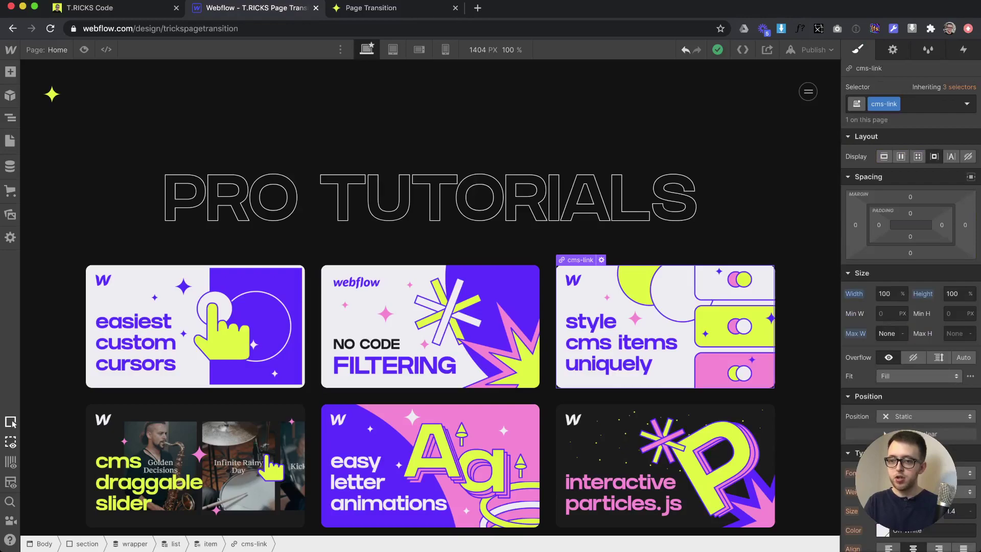
{"action": "left_click", "coordinate": [953, 294]}
{"action": "left_click", "coordinate": [887, 334]}
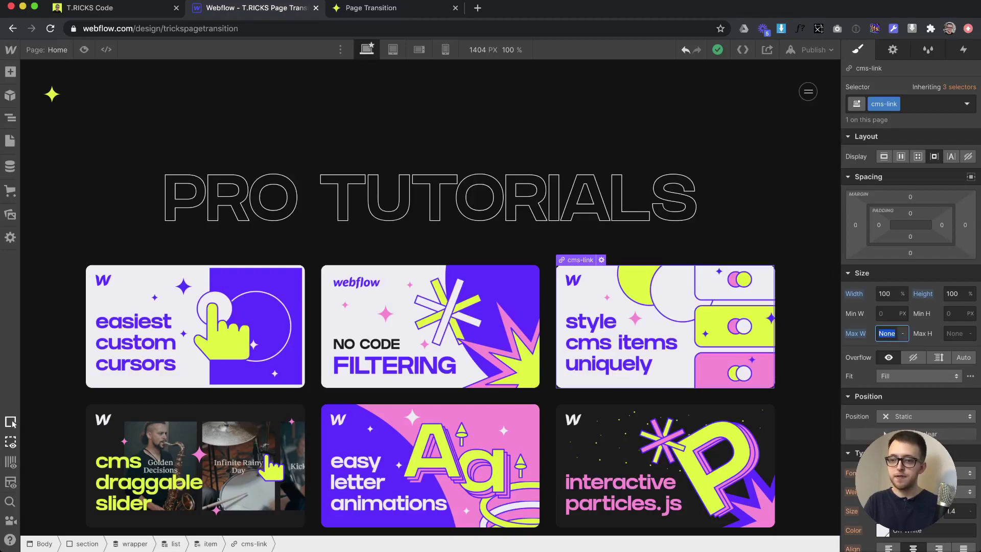
- Set the cms-link block's position to Absolute and anchor it to the top-left of its item
{"action": "left_click", "coordinate": [925, 417]}
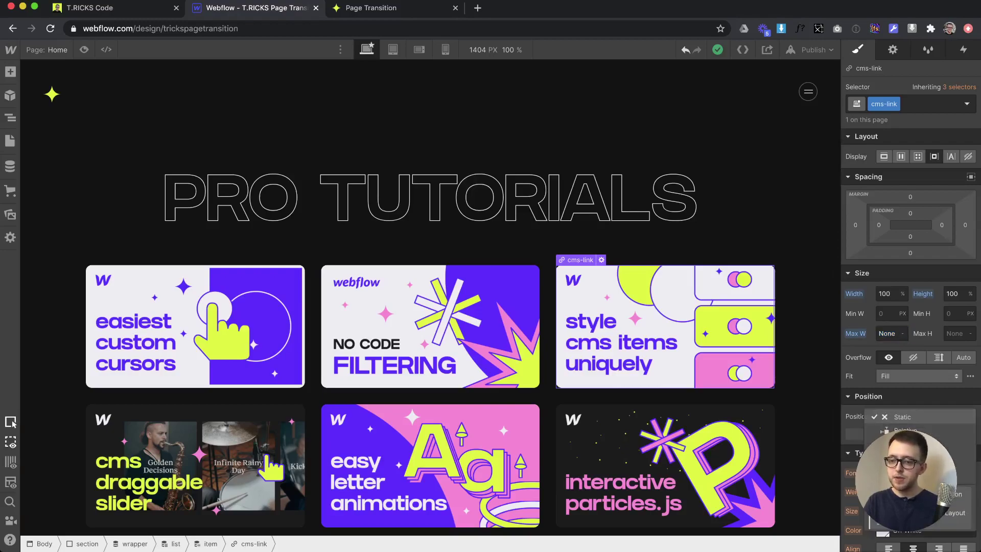
{"action": "left_click", "coordinate": [915, 444]}
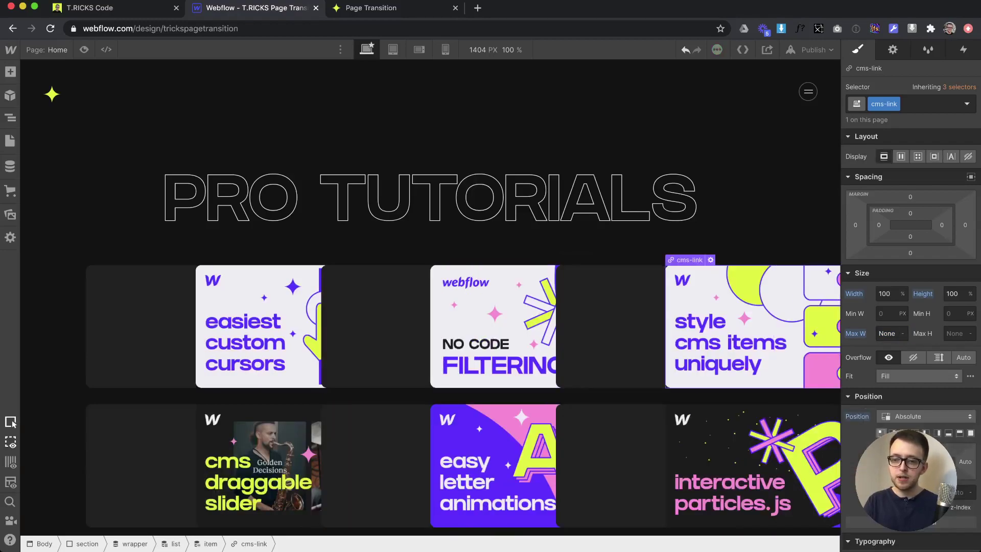
{"action": "left_click", "coordinate": [880, 433]}
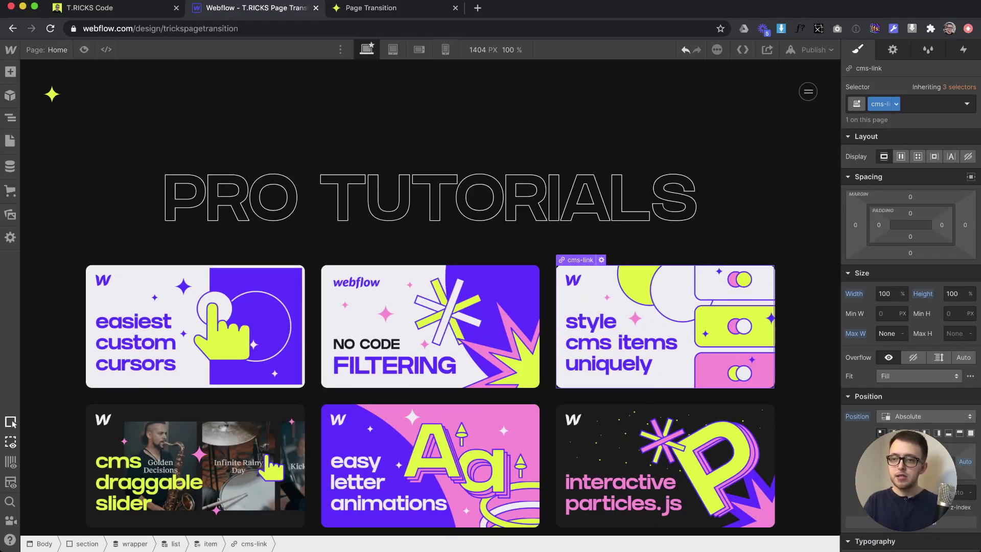
- Change the script's click selector to the link block's class, .cms-link, in the Home page's before </body> code and save
{"action": "left_click", "coordinate": [896, 105]}
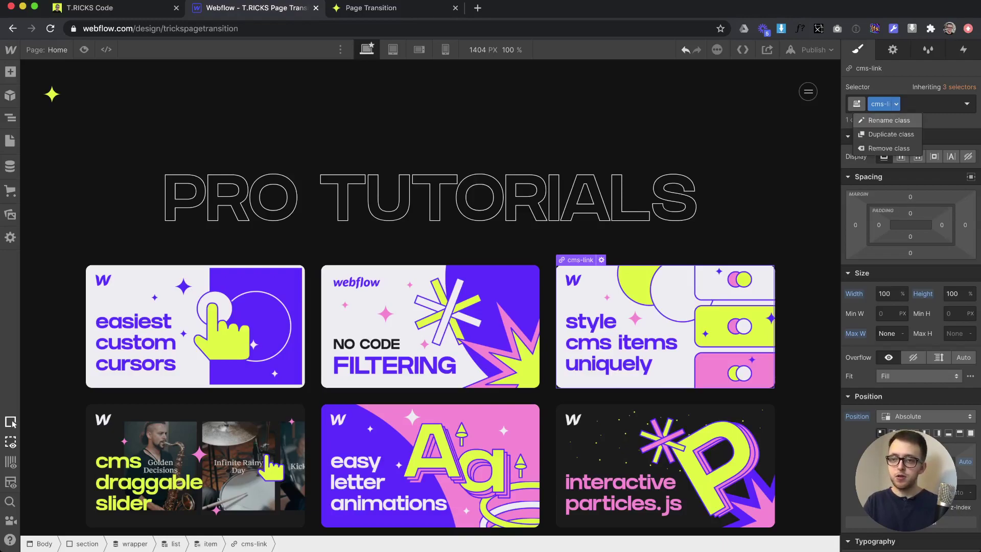
{"action": "left_click", "coordinate": [889, 120]}
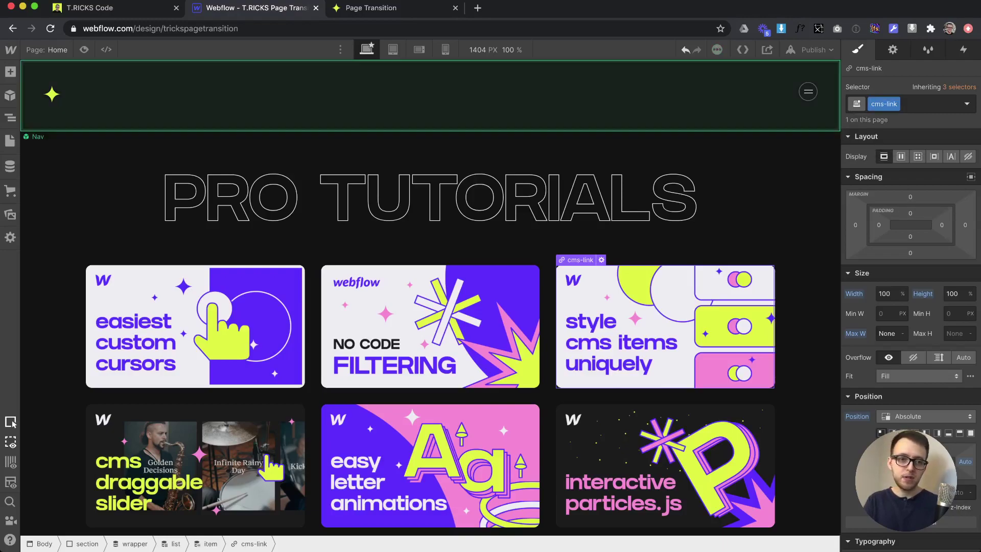
{"action": "left_click", "coordinate": [9, 140]}
{"action": "left_click", "coordinate": [157, 137]}
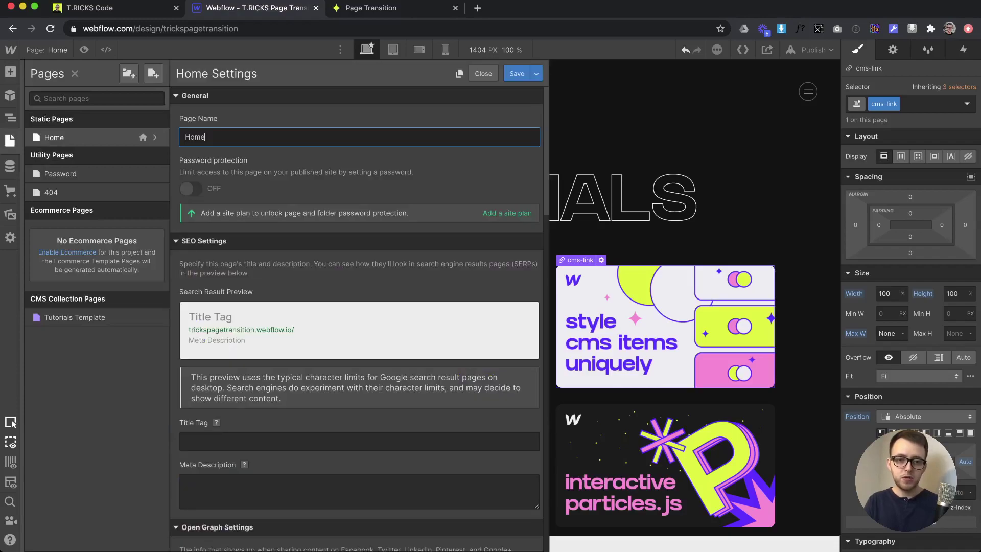
{"action": "scroll", "coordinate": [358, 307], "scroll_direction": "down", "scroll_amount": 15}
{"action": "left_click_drag", "start_coordinate": [221, 284], "coordinate": [237, 283]}
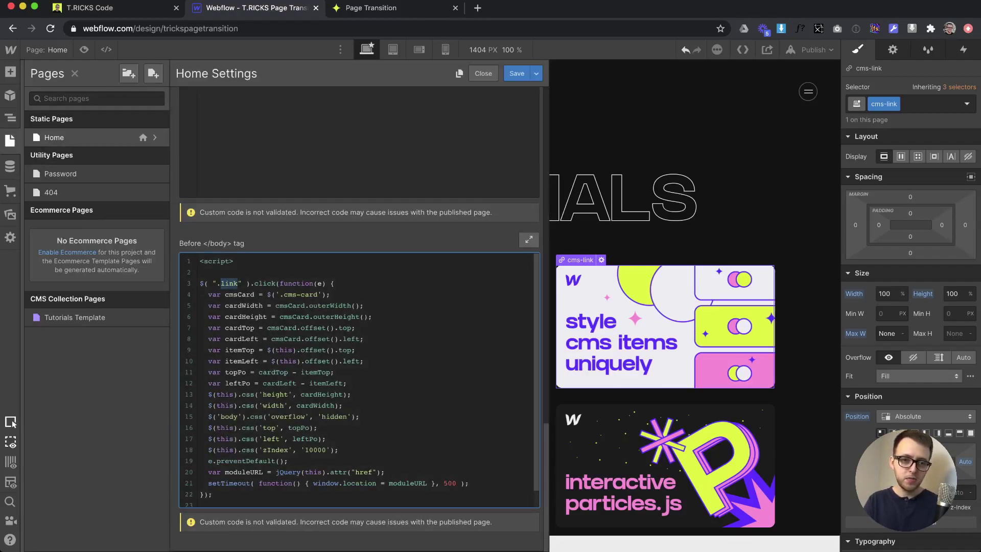
{"action": "type", "text": "cms-link"}
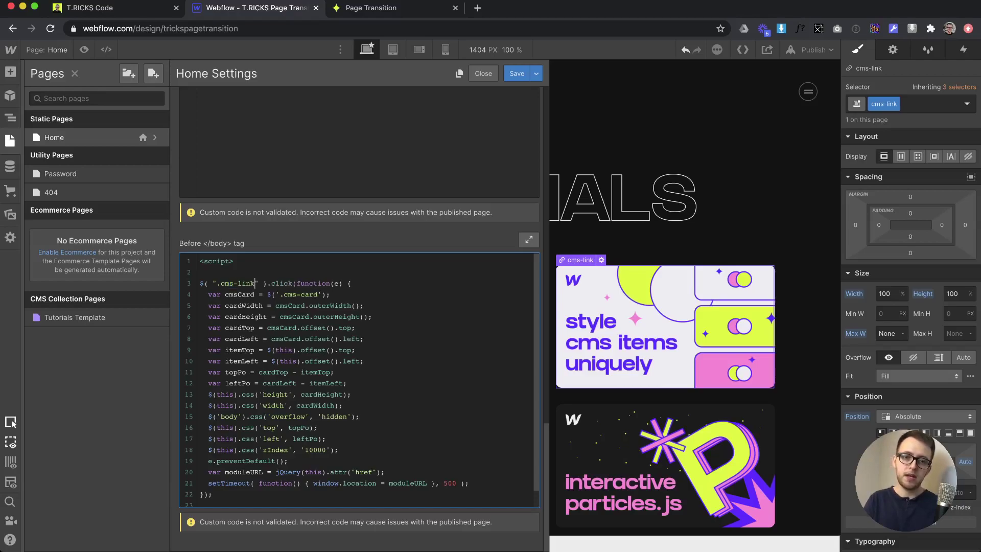
{"action": "left_click", "coordinate": [517, 73]}
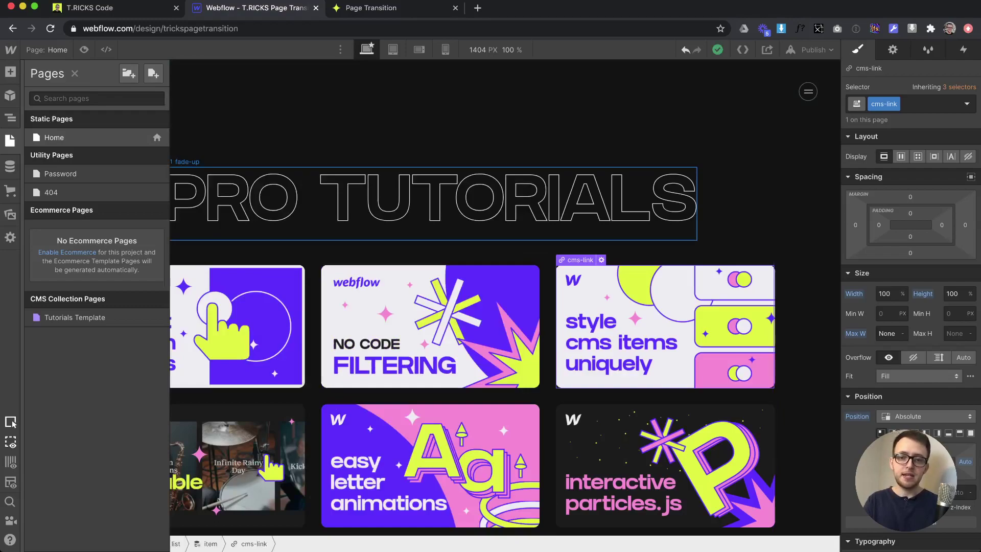
- Open the Tutorials Template collection page in the designer
{"action": "left_click", "coordinate": [75, 74]}
{"action": "left_click", "coordinate": [245, 125]}
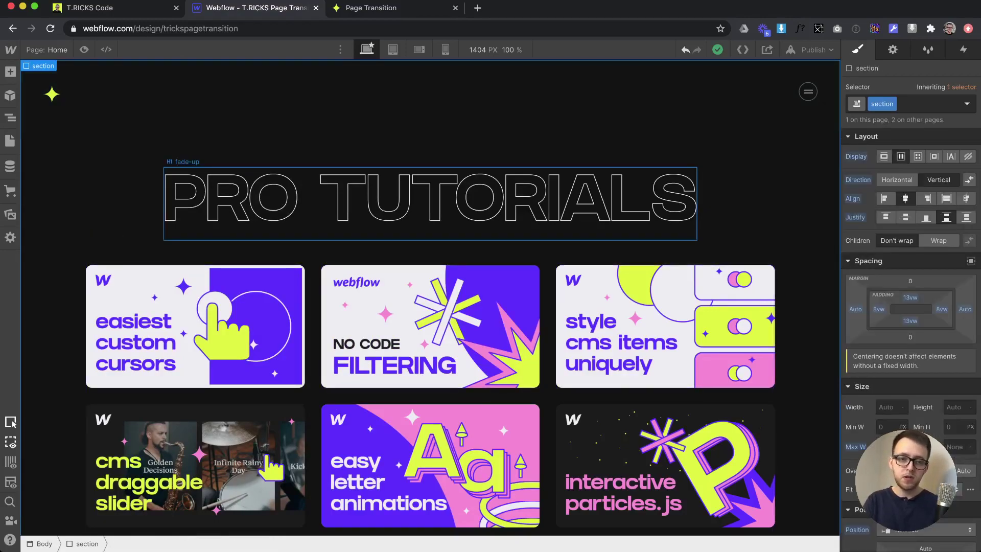
{"action": "key", "text": "p"}
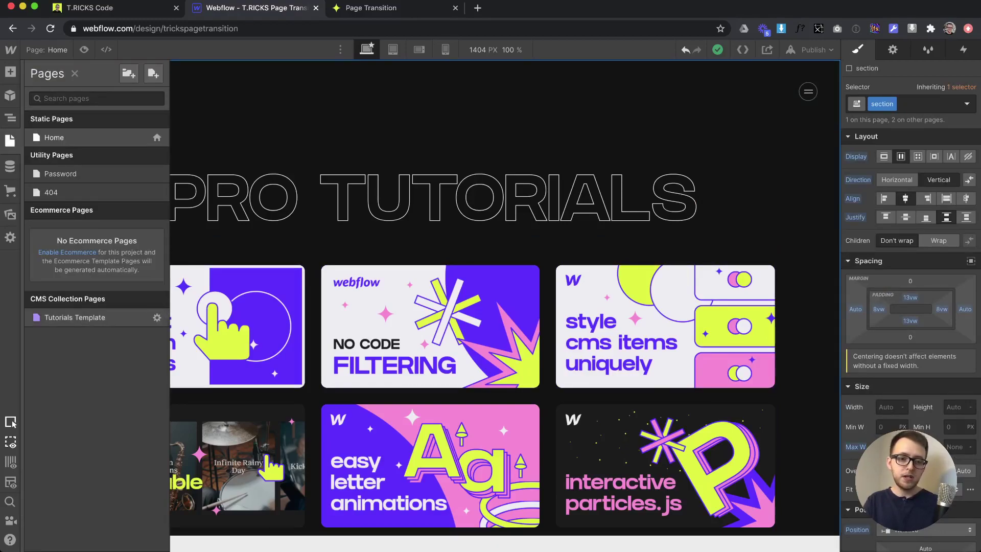
{"action": "left_click", "coordinate": [74, 318]}
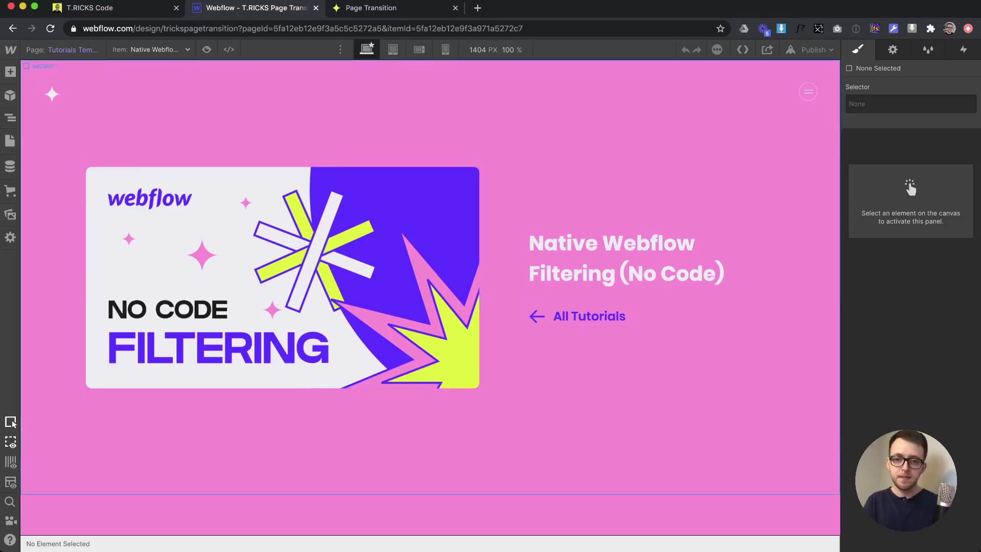
- Examine the template's tutorial section and the second section with the placeholder image and heading below it
{"action": "scroll", "coordinate": [511, 245], "scroll_direction": "down", "scroll_amount": 6}
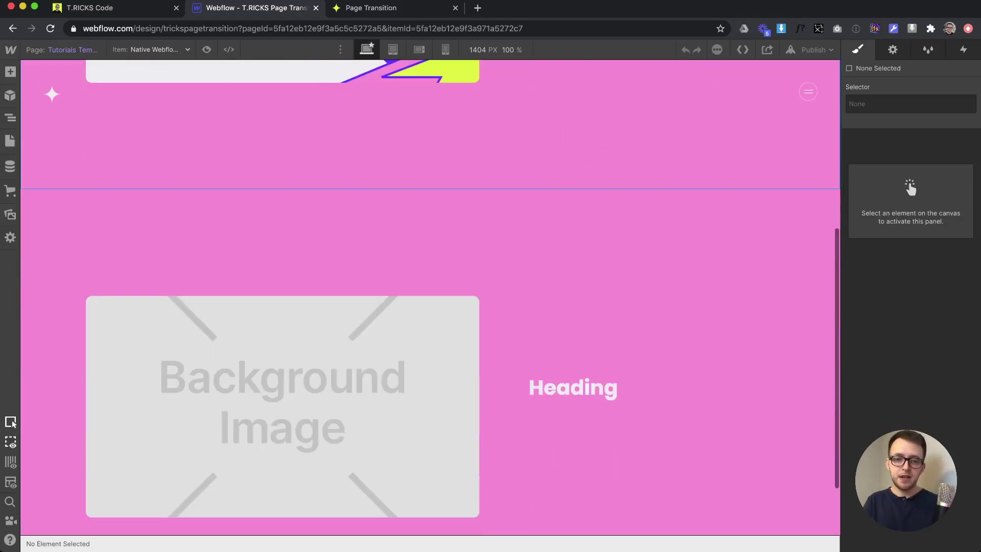
{"action": "left_click", "coordinate": [511, 246]}
{"action": "scroll", "coordinate": [430, 286], "scroll_direction": "down", "scroll_amount": 2}
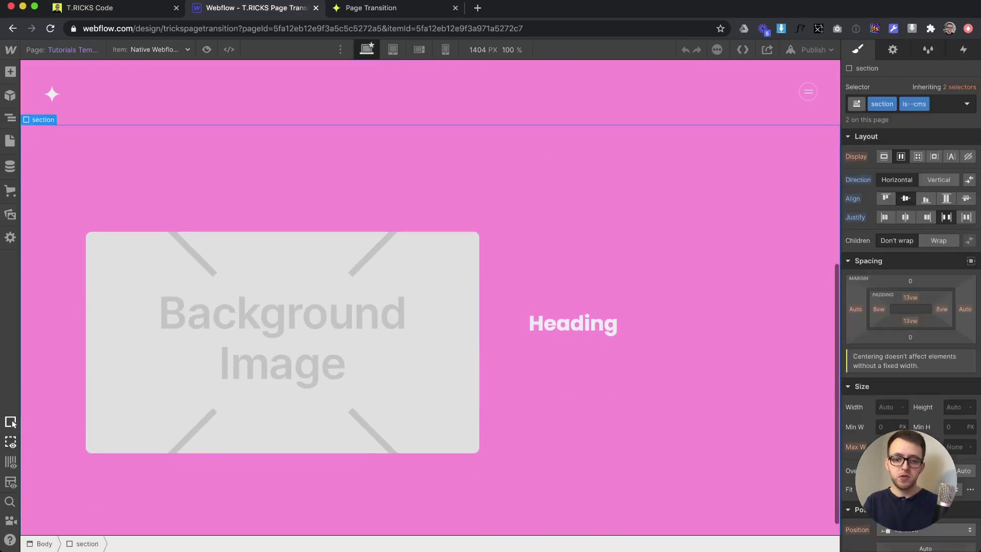
{"action": "scroll", "coordinate": [430, 296], "scroll_direction": "up", "scroll_amount": 7}
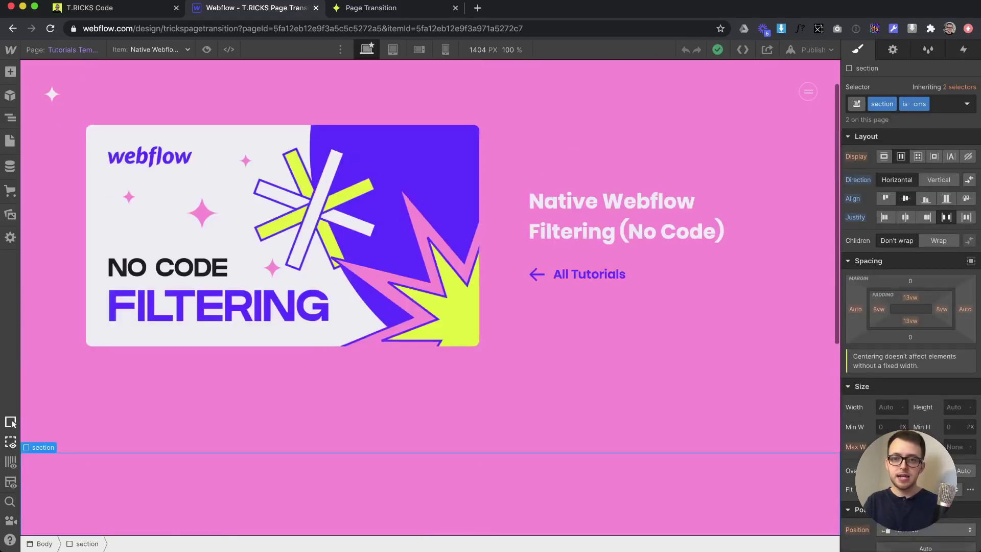
- Move the template's placeholder section to the Home page, placing it as the first element in the Body
{"action": "scroll", "coordinate": [429, 296], "scroll_direction": "down", "scroll_amount": 7}
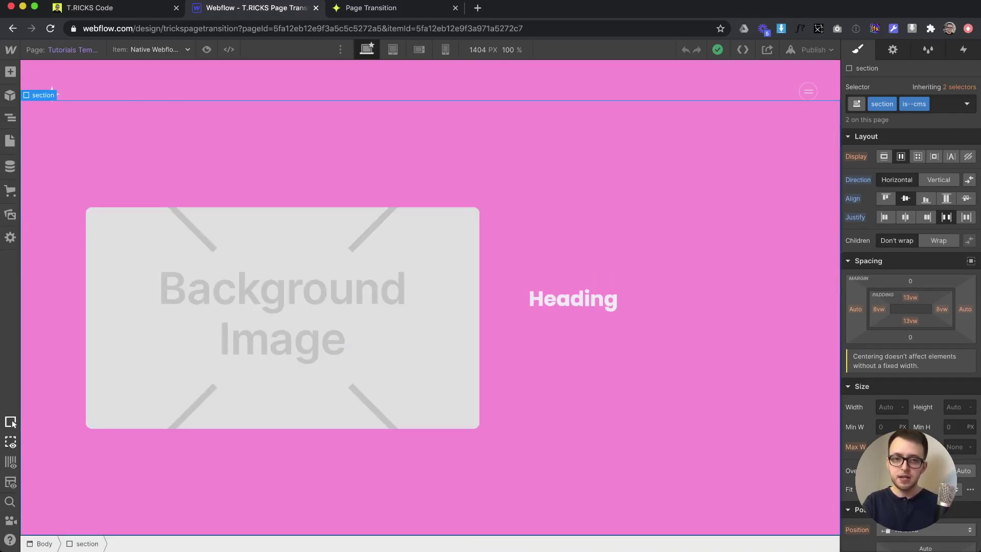
{"action": "left_click", "coordinate": [9, 141]}
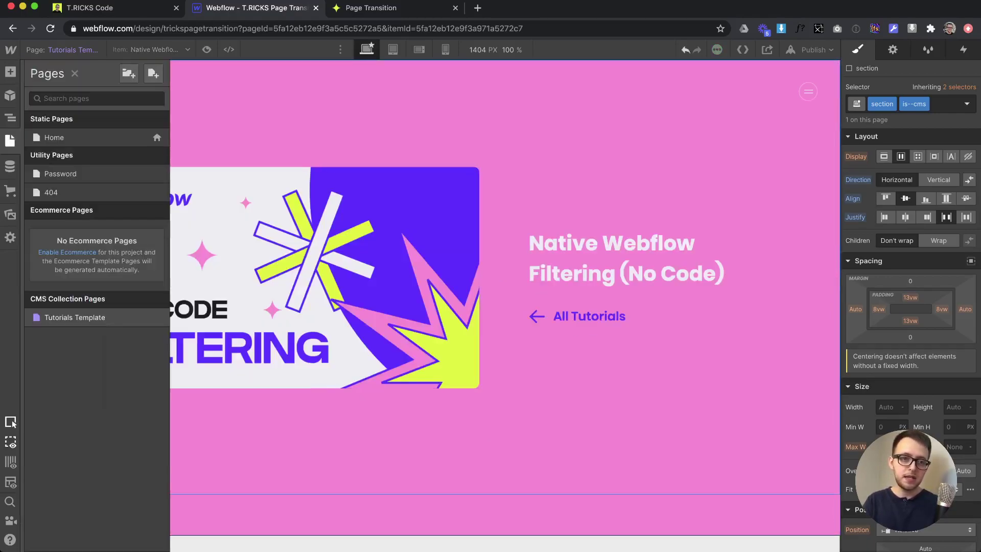
{"action": "left_click", "coordinate": [55, 137]}
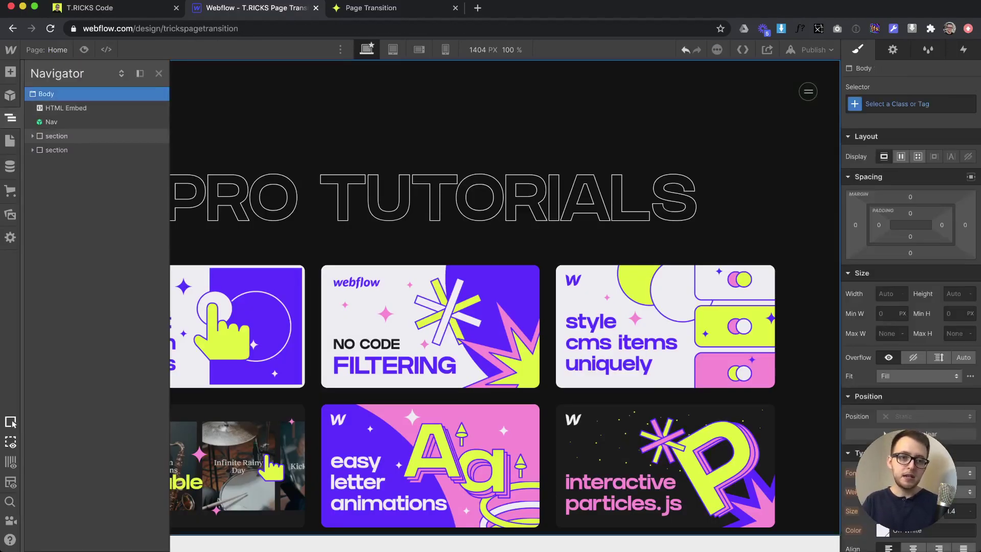
{"action": "left_click_drag", "start_coordinate": [57, 150], "coordinate": [57, 102]}
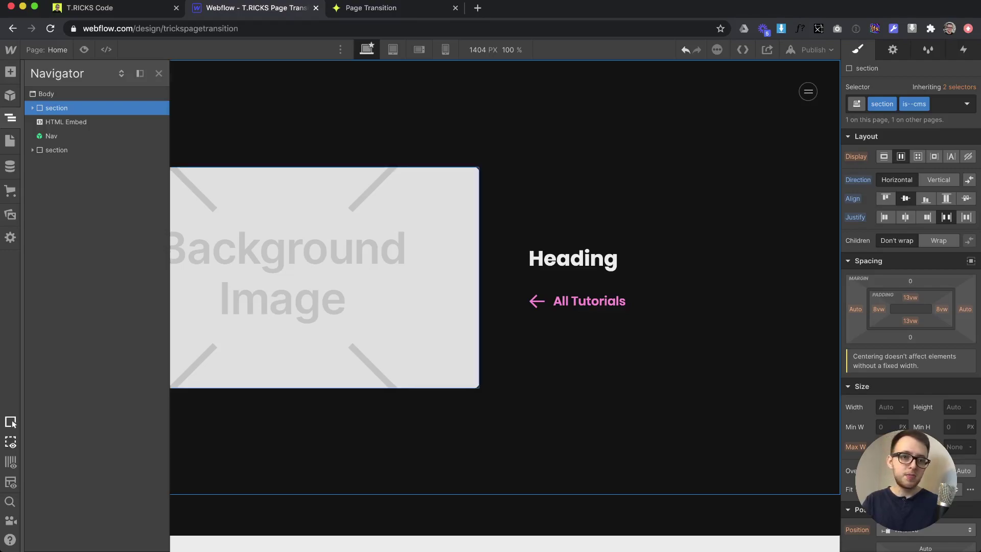
- Add a Div Block above the placeholder section on the Home page and give it the class hidden-wrapper
{"action": "key", "text": "a"}
{"action": "left_click_drag", "start_coordinate": [48, 276], "coordinate": [113, 134]}
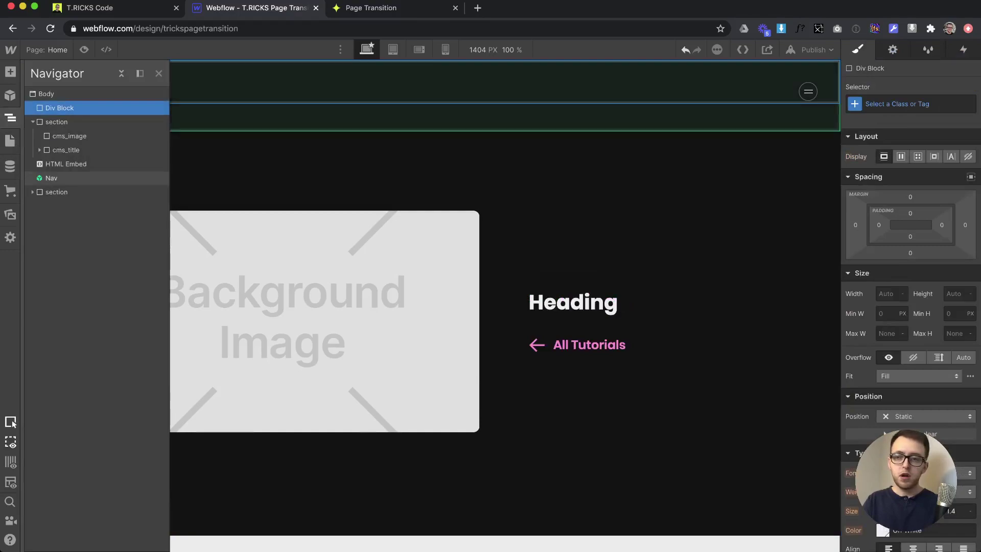
{"action": "key", "text": "super+Return"}
{"action": "type", "text": "hidd"}
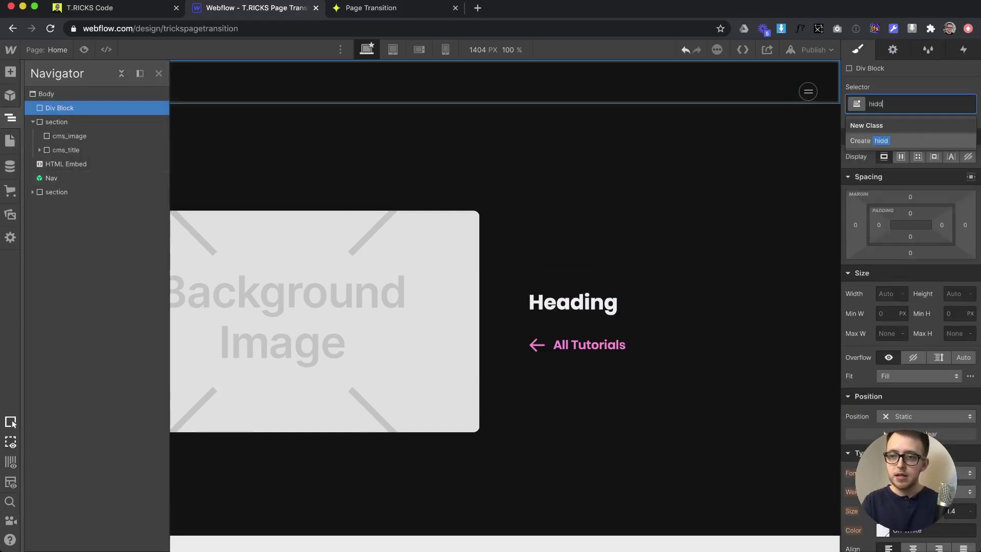
{"action": "type", "text": "en-wra"}
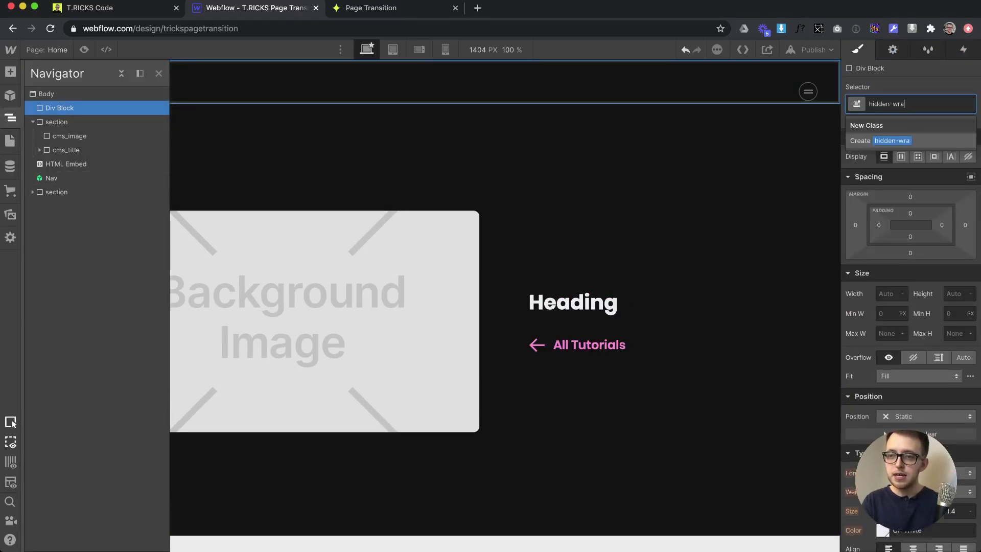
{"action": "type", "text": "pper"}
{"action": "key", "text": "Return"}
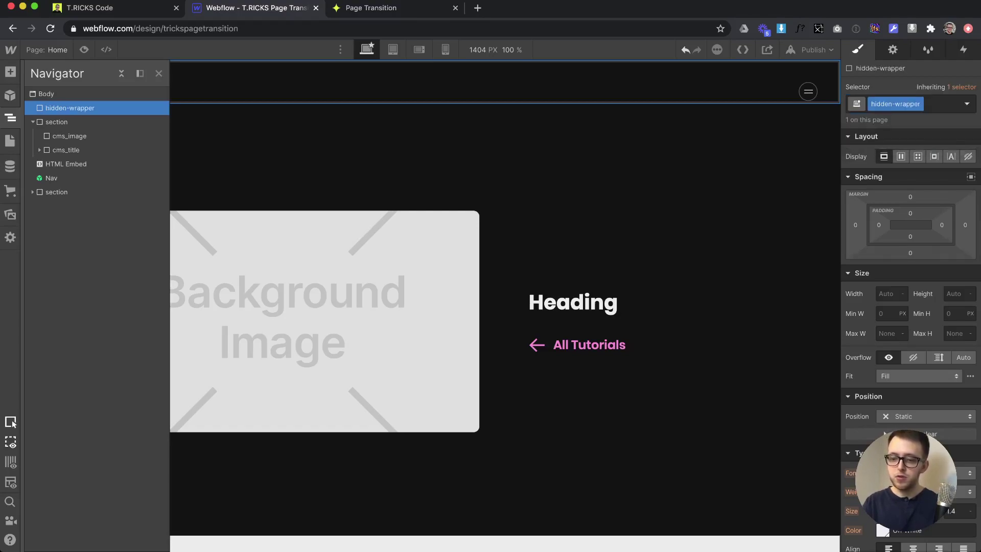
- Set the hidden-wrapper's height to 0 px, its overflow to hidden and its position to Fixed
{"action": "left_click", "coordinate": [954, 294]}
{"action": "type", "text": "0px"}
{"action": "key", "text": "Return"}
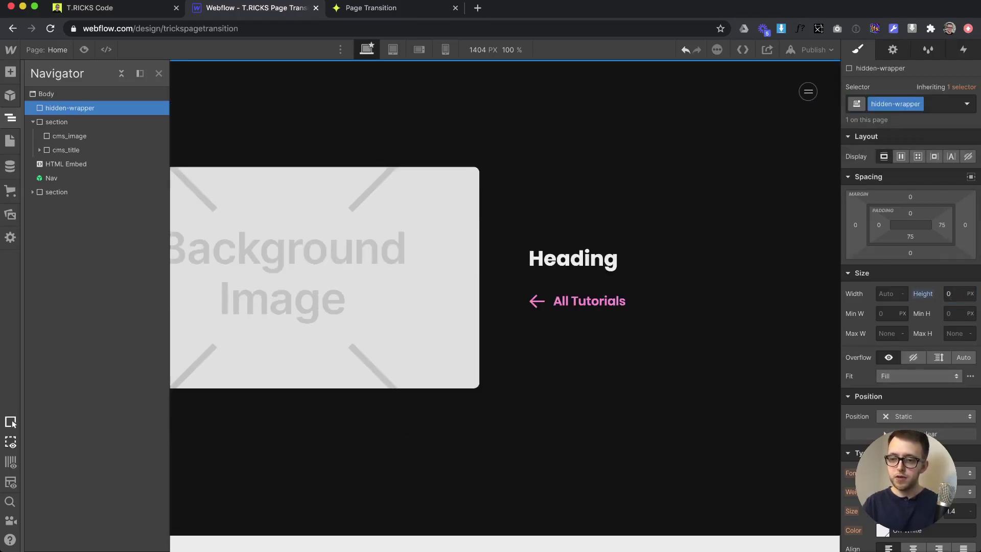
{"action": "left_click", "coordinate": [914, 416]}
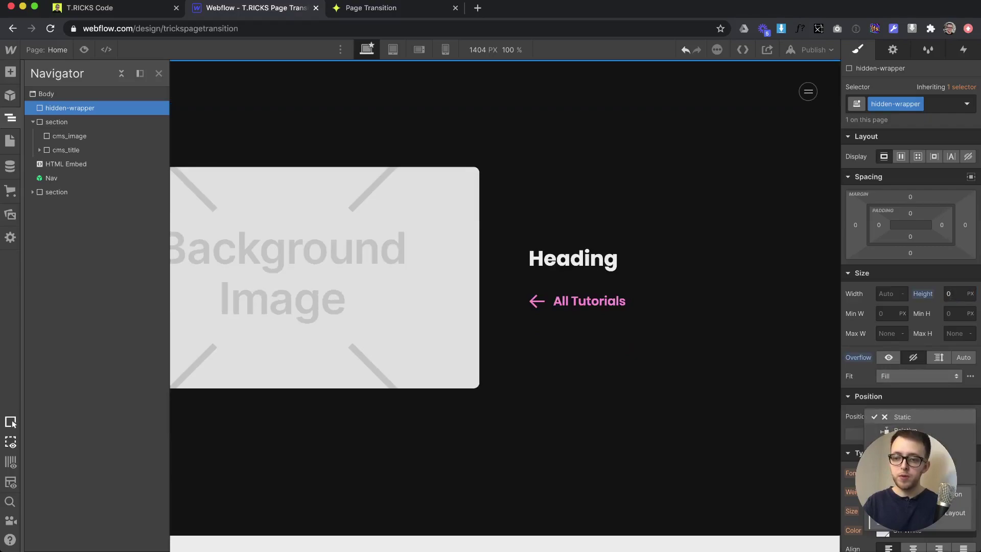
{"action": "left_click", "coordinate": [905, 458]}
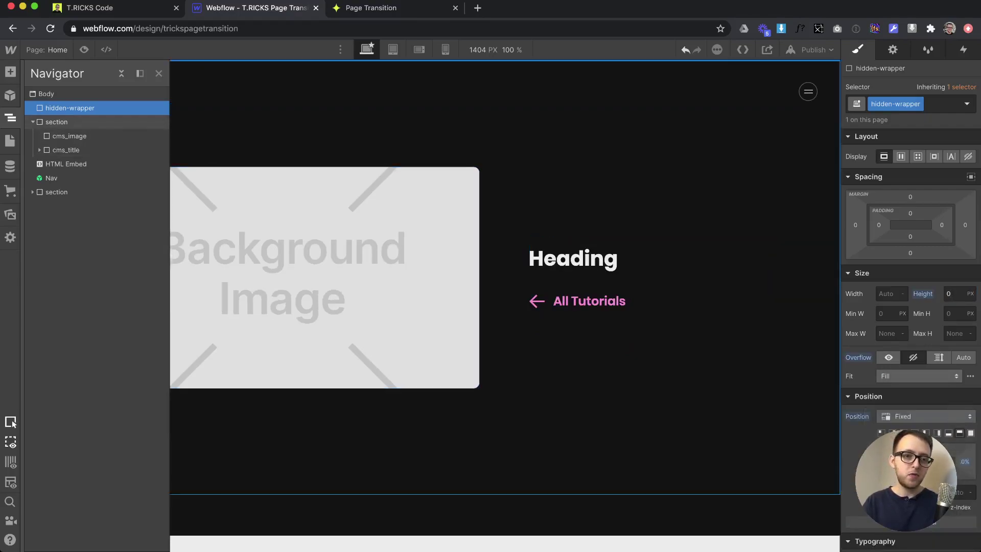
- Nest the placeholder section inside the hidden-wrapper and select the wrapper
{"action": "left_click_drag", "start_coordinate": [56, 122], "coordinate": [56, 119]}
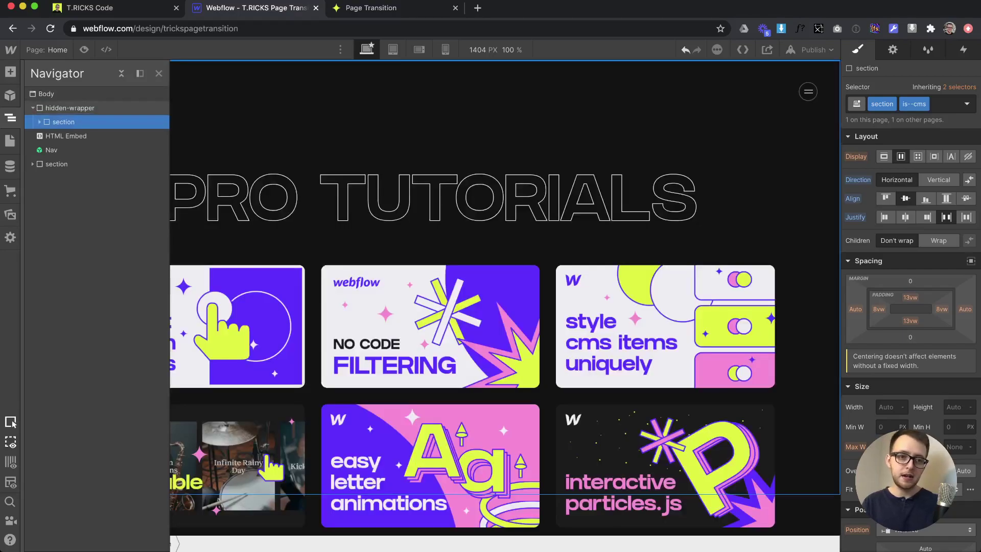
{"action": "left_click", "coordinate": [33, 107]}
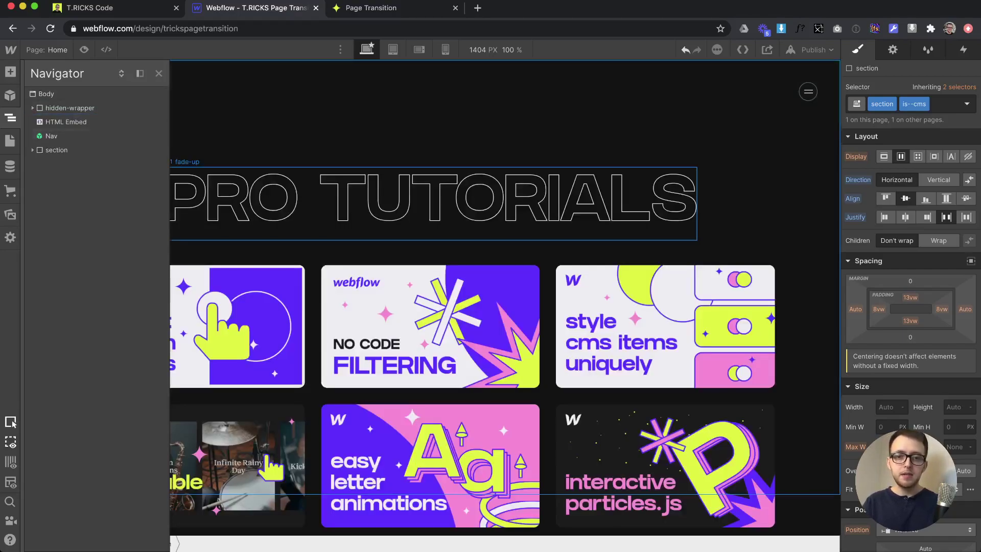
{"action": "left_click", "coordinate": [69, 108]}
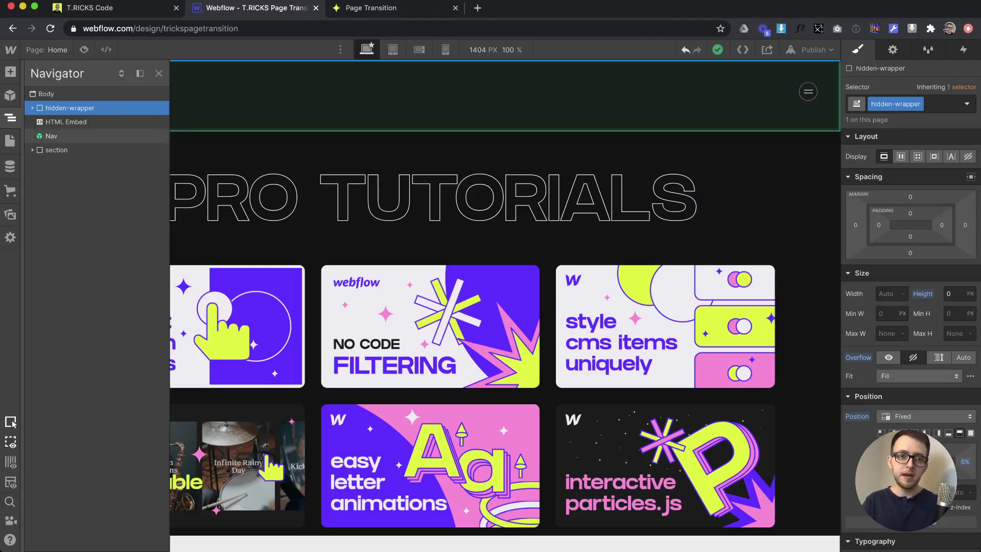
- Copy the class name of the cms_image block in the hidden-wrapper's section
{"action": "left_click", "coordinate": [32, 108]}
{"action": "left_click", "coordinate": [40, 122]}
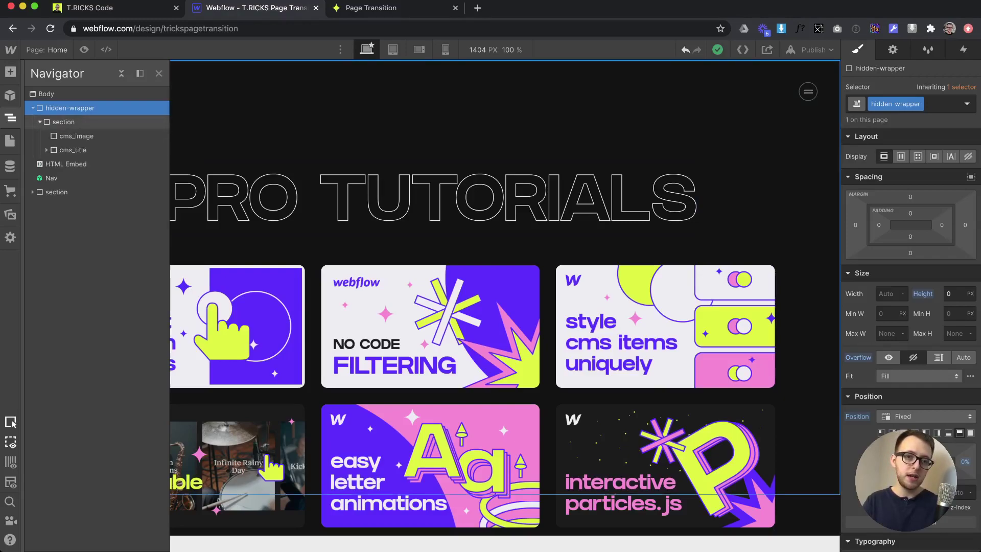
{"action": "left_click", "coordinate": [77, 136]}
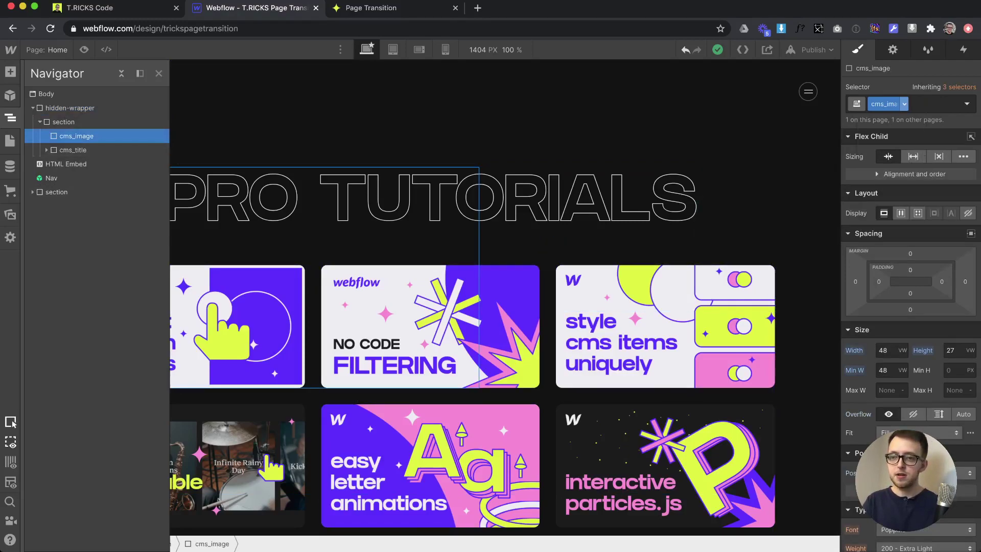
{"action": "left_click", "coordinate": [905, 104]}
{"action": "left_click", "coordinate": [893, 120]}
{"action": "key", "text": "Return"}
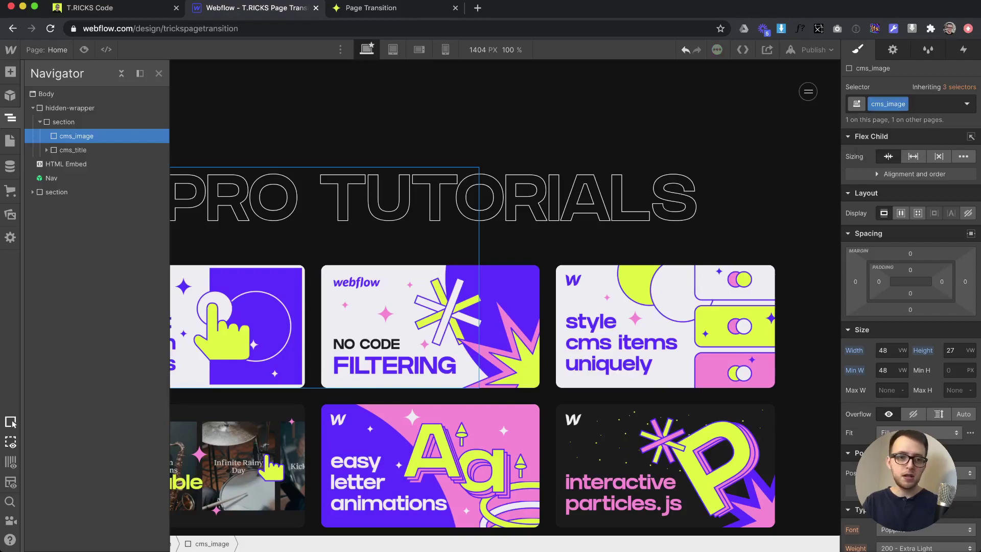
- Change the script's cmsCard selector to .cms_image in the Home page's before </body> code and save
{"action": "key", "text": "p"}
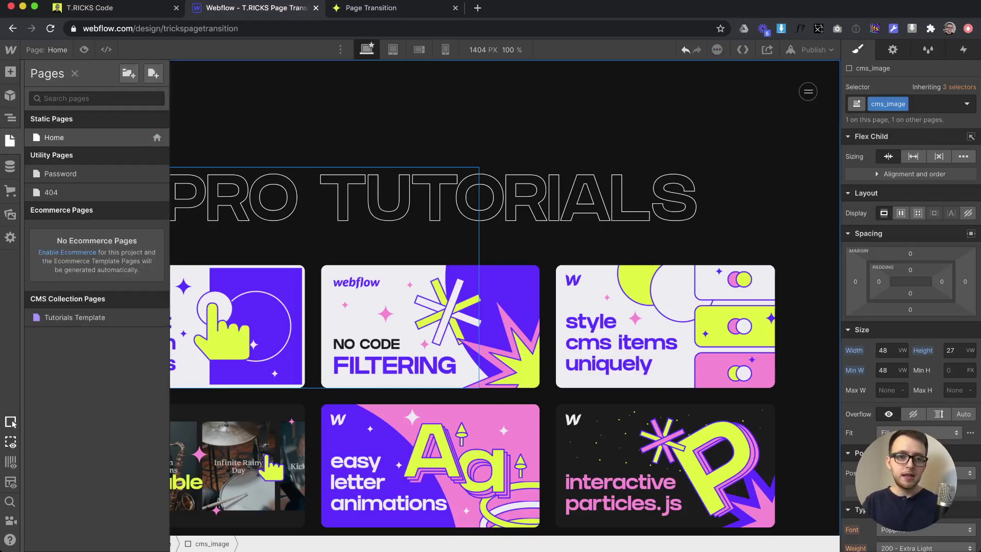
{"action": "left_click", "coordinate": [156, 138]}
{"action": "scroll", "coordinate": [360, 317], "scroll_direction": "down", "scroll_amount": 8}
{"action": "scroll", "coordinate": [358, 307], "scroll_direction": "down", "scroll_amount": 15}
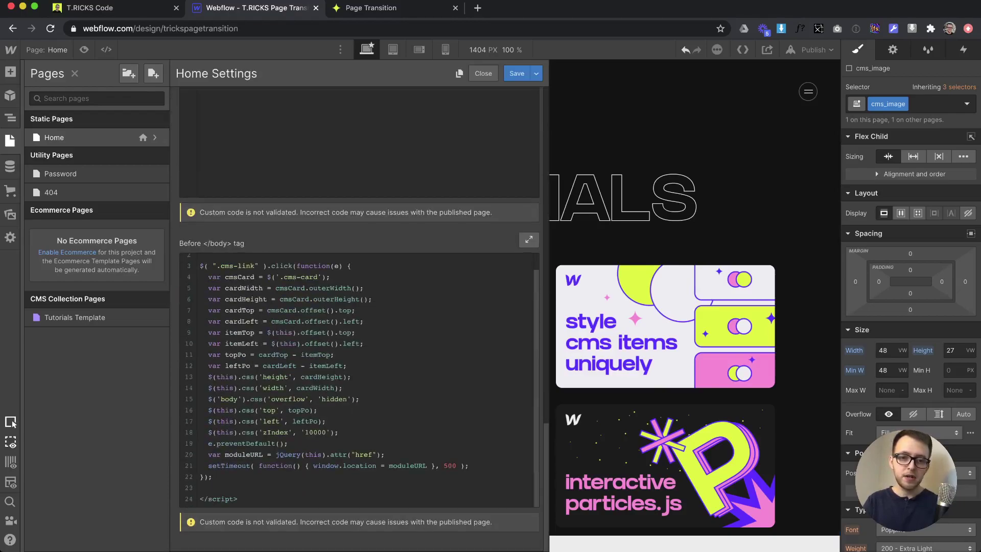
{"action": "left_click_drag", "start_coordinate": [284, 278], "coordinate": [317, 278]}
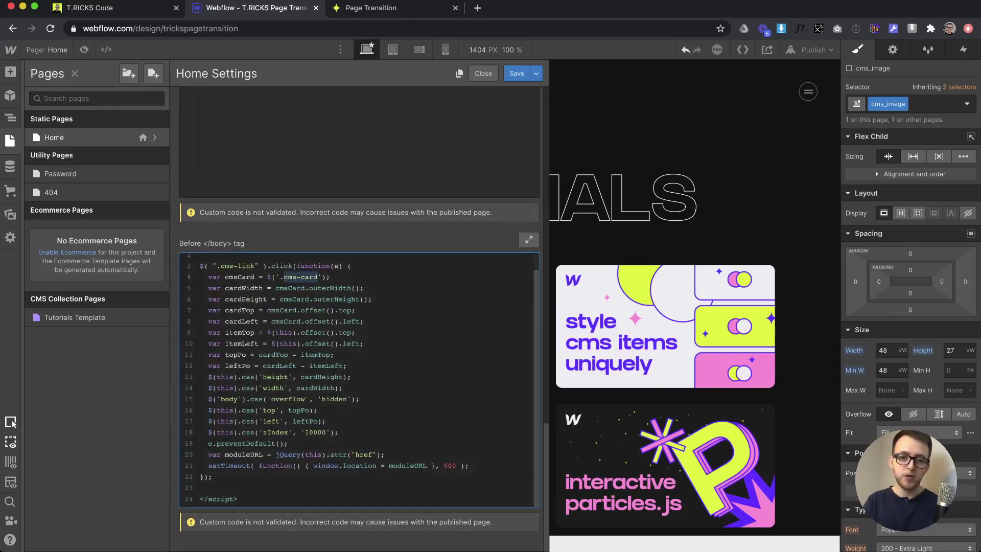
{"action": "type", "text": "cms_image"}
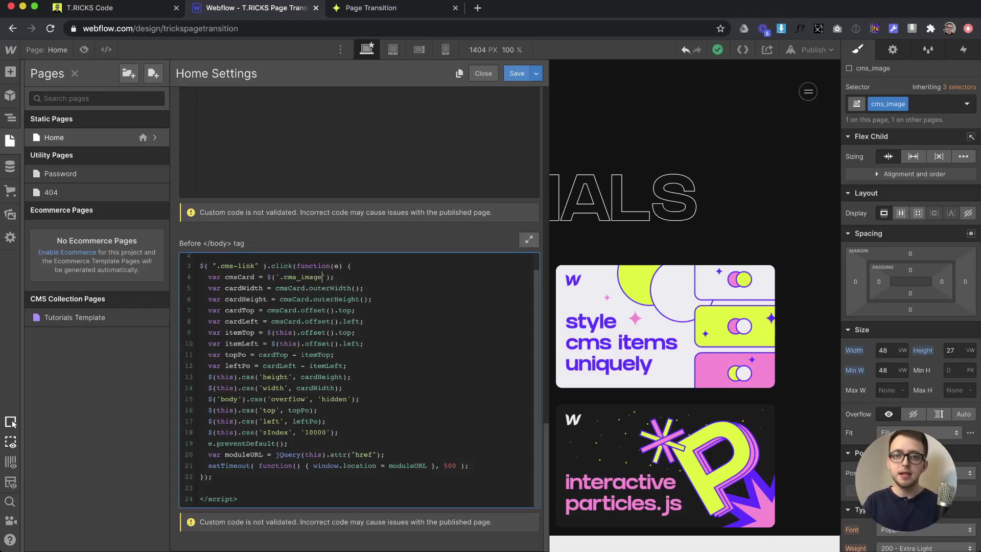
{"action": "left_click", "coordinate": [516, 73]}
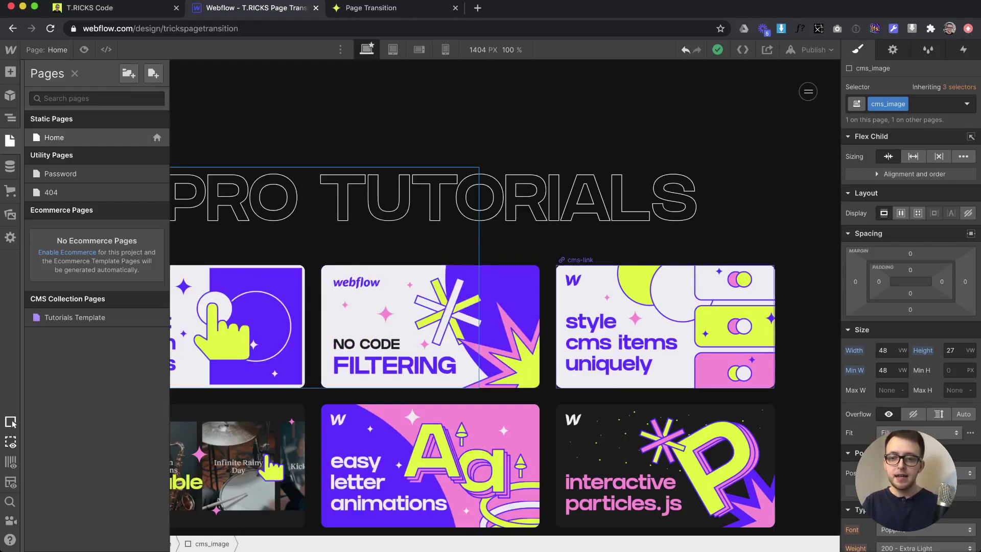
- Publish the site to its webflow.io domain and open the live site
{"action": "left_click", "coordinate": [817, 50]}
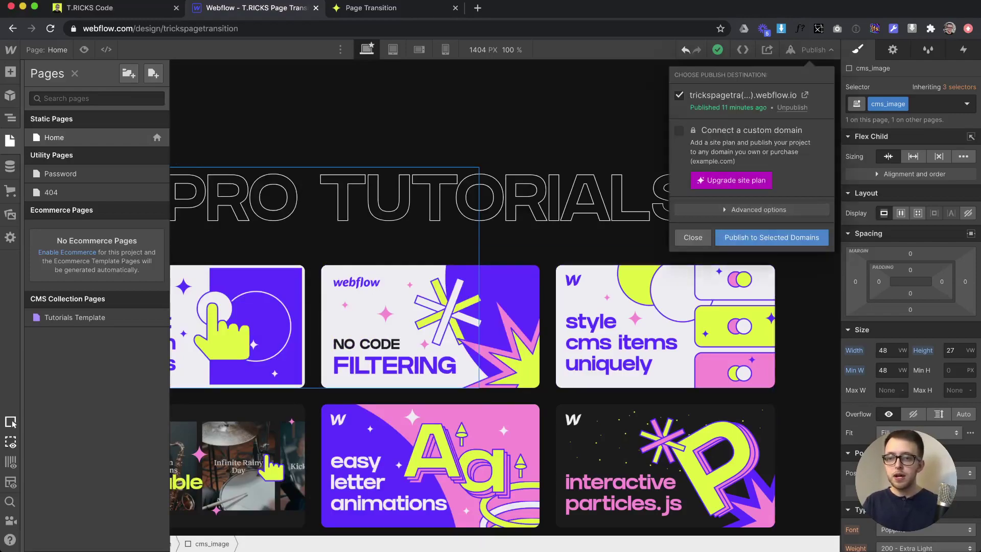
{"action": "key", "text": "Return"}
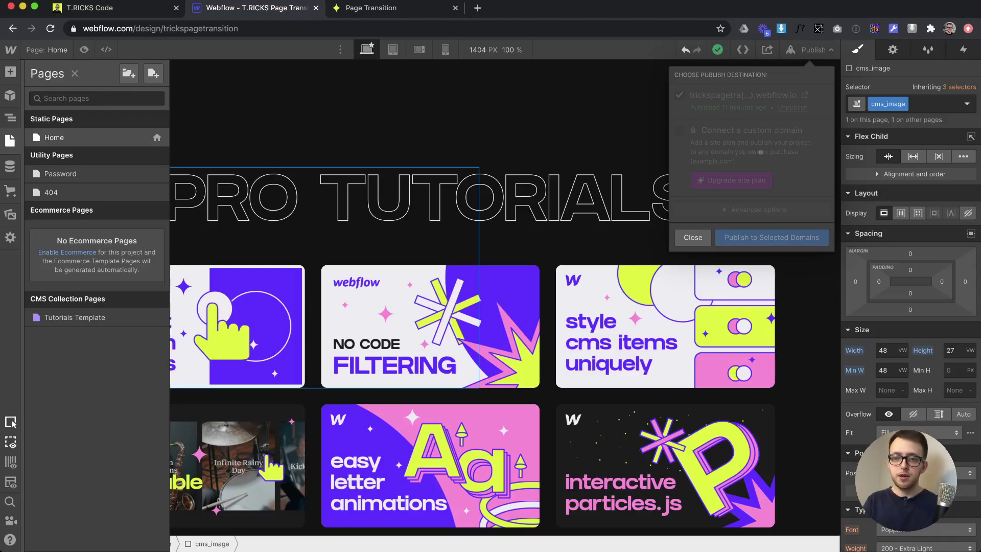
{"action": "left_click", "coordinate": [730, 95]}
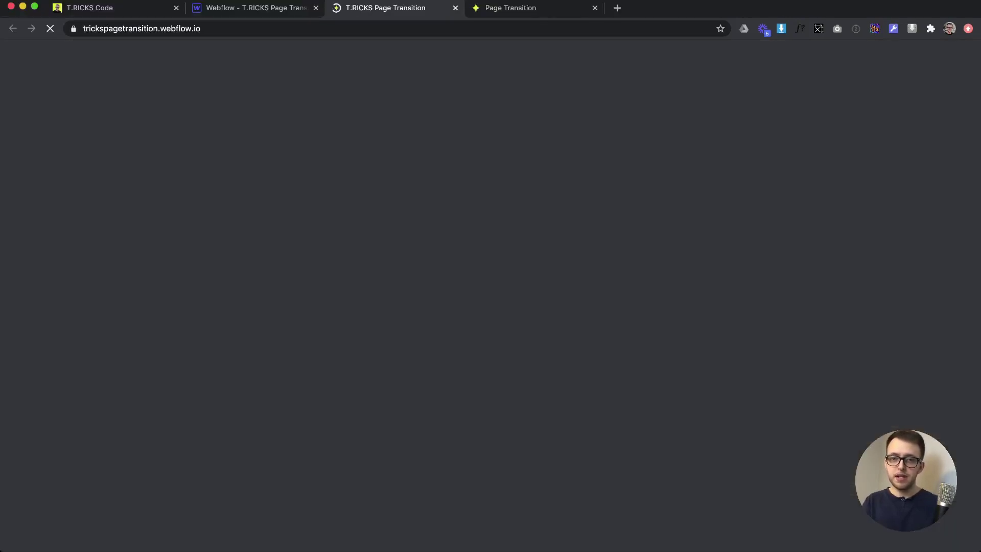
- Test the page transition with the easy letter animations card on the live site, and return to the designer
{"action": "scroll", "coordinate": [491, 295], "scroll_direction": "down", "scroll_amount": 2}
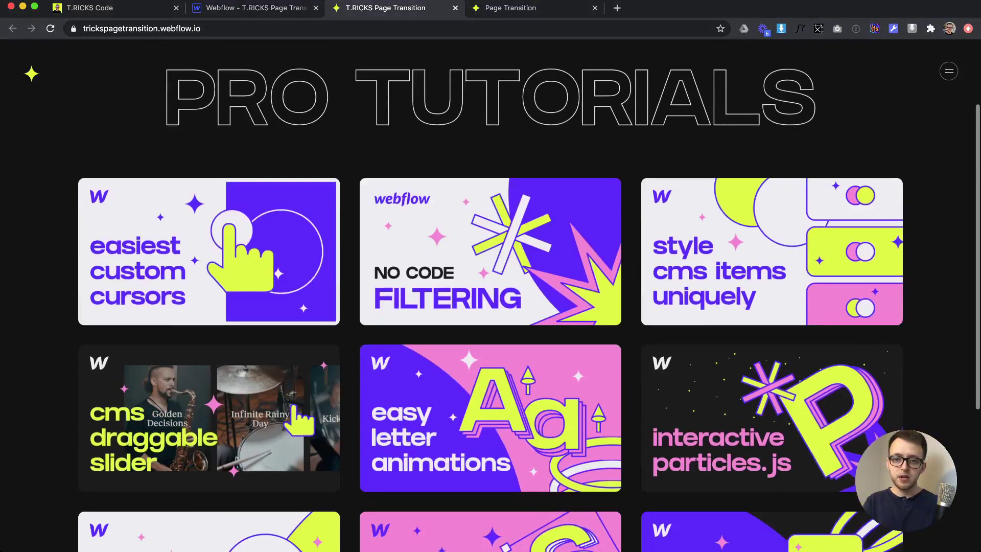
{"action": "left_click", "coordinate": [491, 418]}
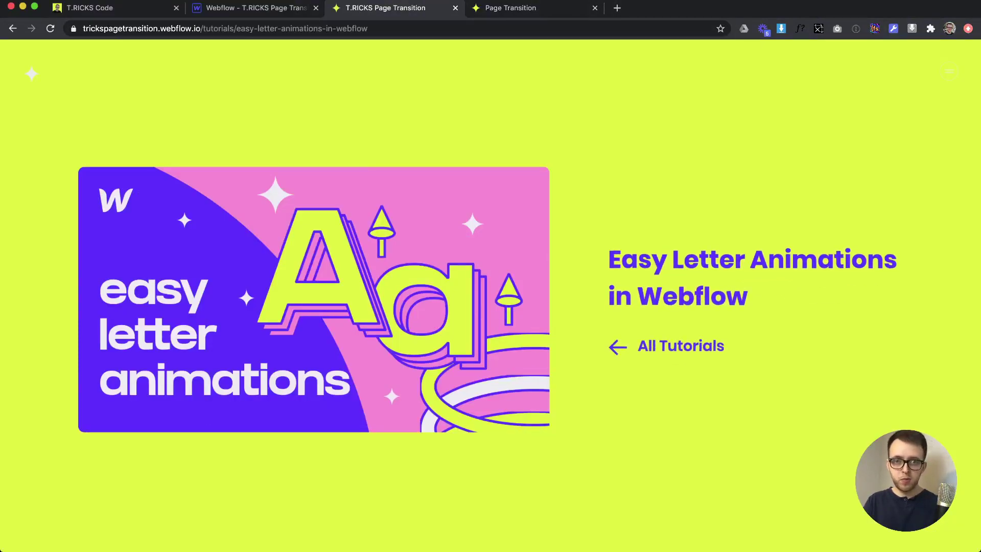
{"action": "left_click", "coordinate": [256, 8]}
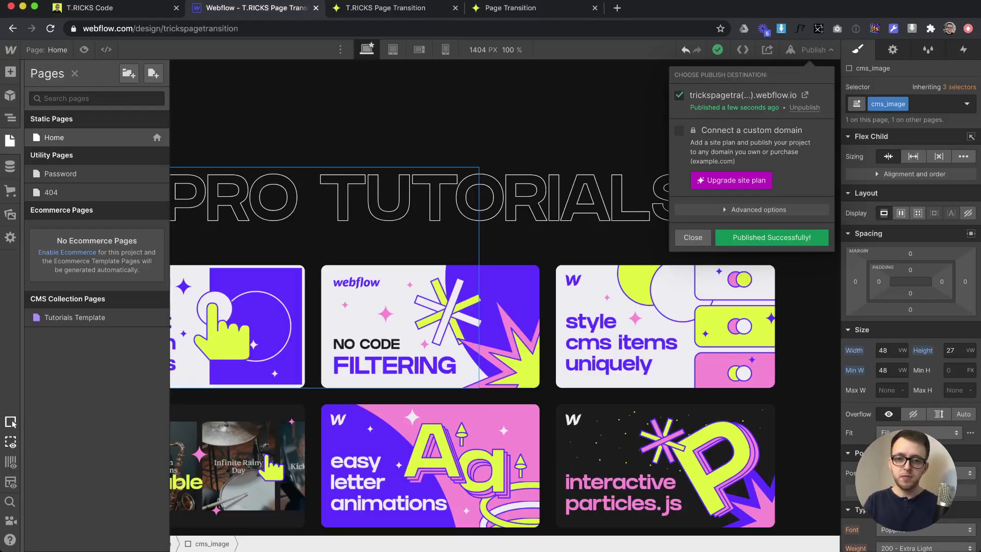
{"action": "left_click", "coordinate": [693, 237]}
- Add a transition for All Properties to the cms-link block on the tutorial cards
{"action": "left_click", "coordinate": [665, 328]}
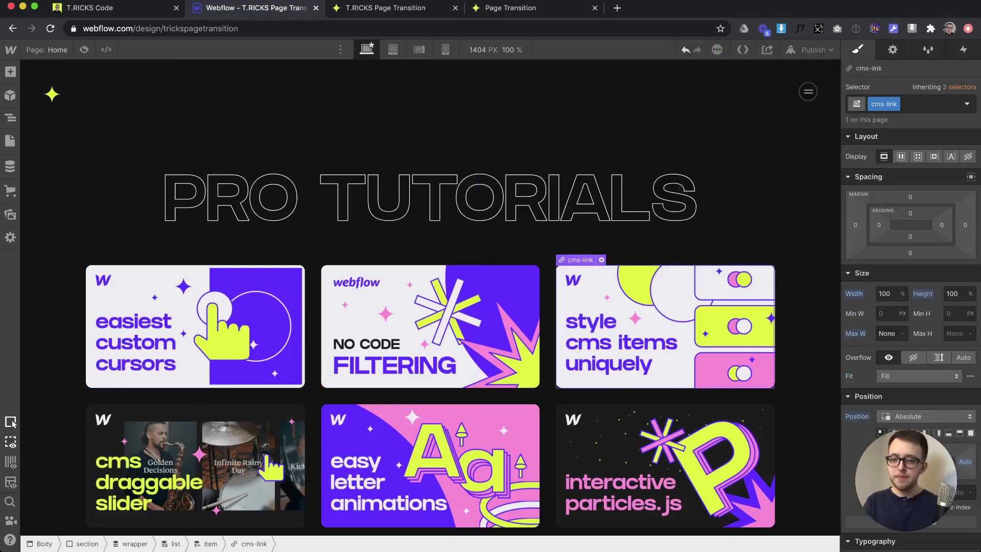
{"action": "scroll", "coordinate": [910, 307], "scroll_direction": "down", "scroll_amount": 10}
{"action": "scroll", "coordinate": [910, 332], "scroll_direction": "down", "scroll_amount": 3}
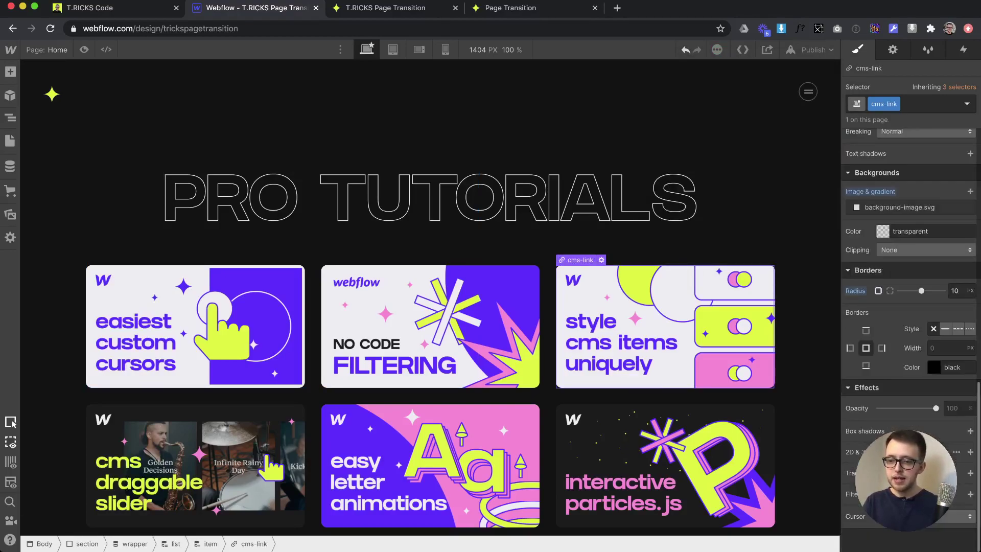
{"action": "left_click", "coordinate": [971, 473]}
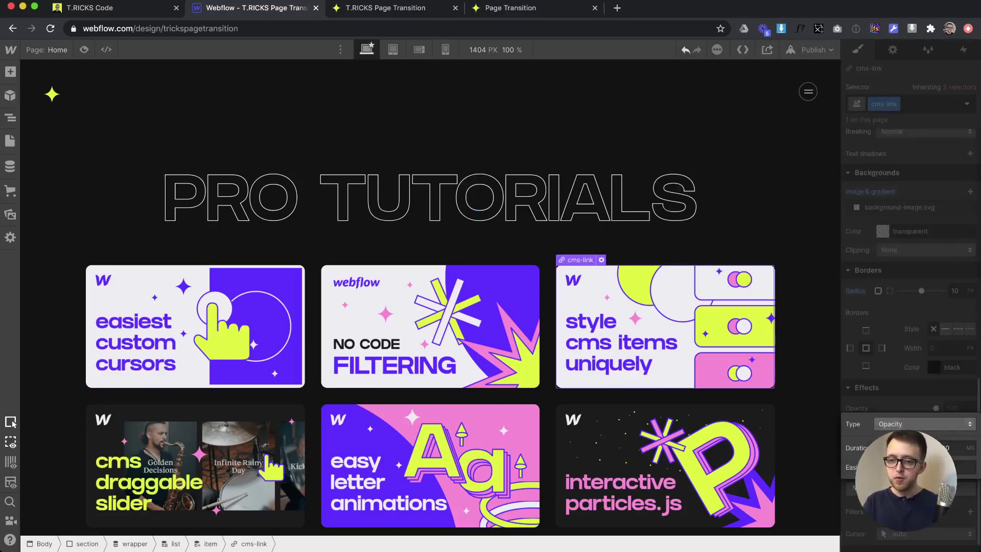
{"action": "left_click", "coordinate": [924, 425]}
{"action": "scroll", "coordinate": [924, 430], "scroll_direction": "down", "scroll_amount": 5}
{"action": "left_click", "coordinate": [907, 543]}
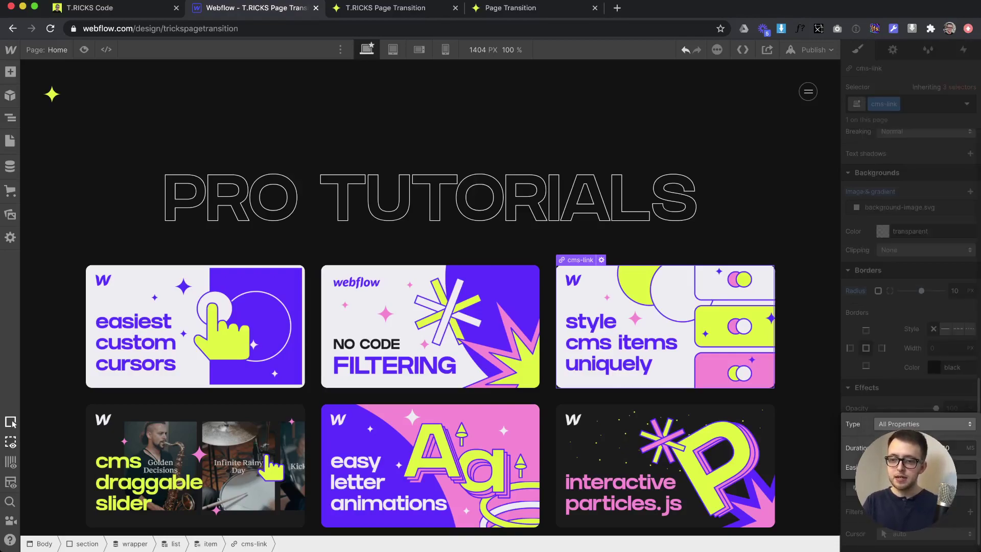
- Adjust the cms-link transition's duration and set its easing to easeOutQuart
{"action": "left_click", "coordinate": [944, 449]}
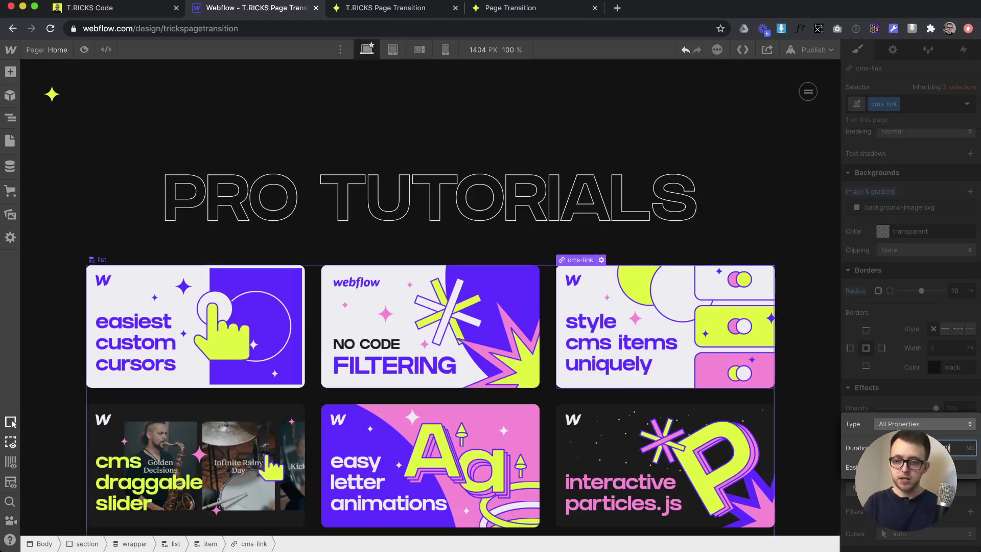
{"action": "left_click", "coordinate": [882, 468]}
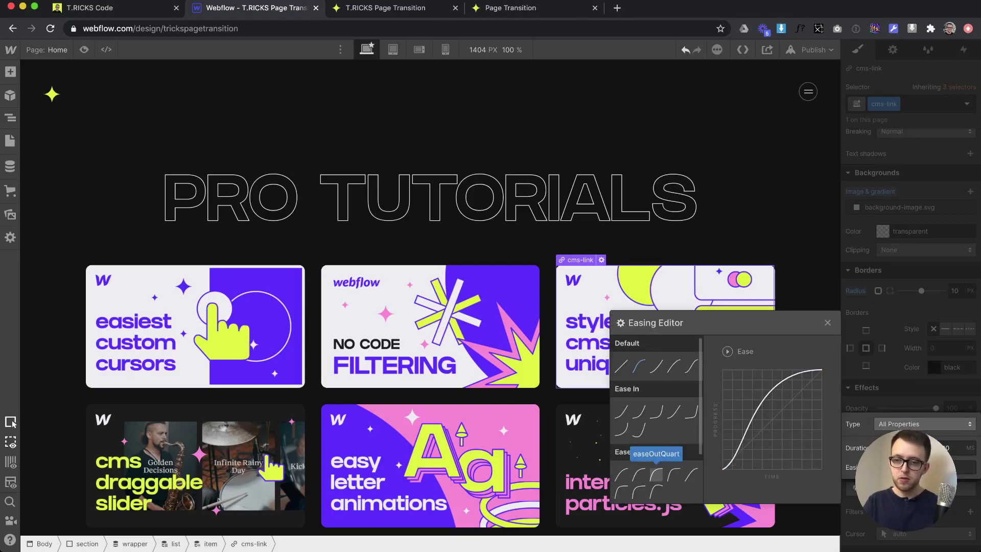
{"action": "left_click", "coordinate": [656, 476]}
{"action": "key", "text": "Escape"}
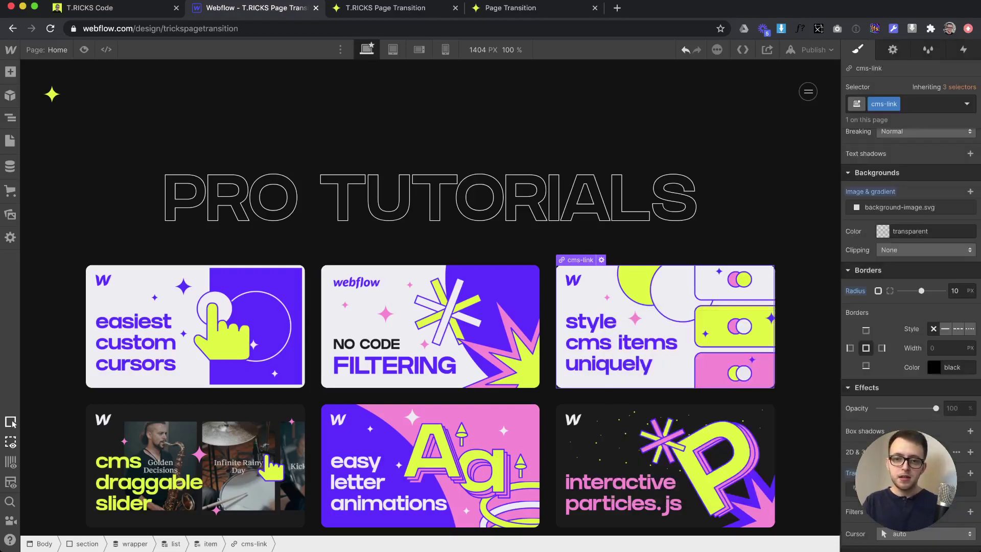
- Publish the site to the selected webflow.io domain and reload the live home page
{"action": "left_click", "coordinate": [816, 49]}
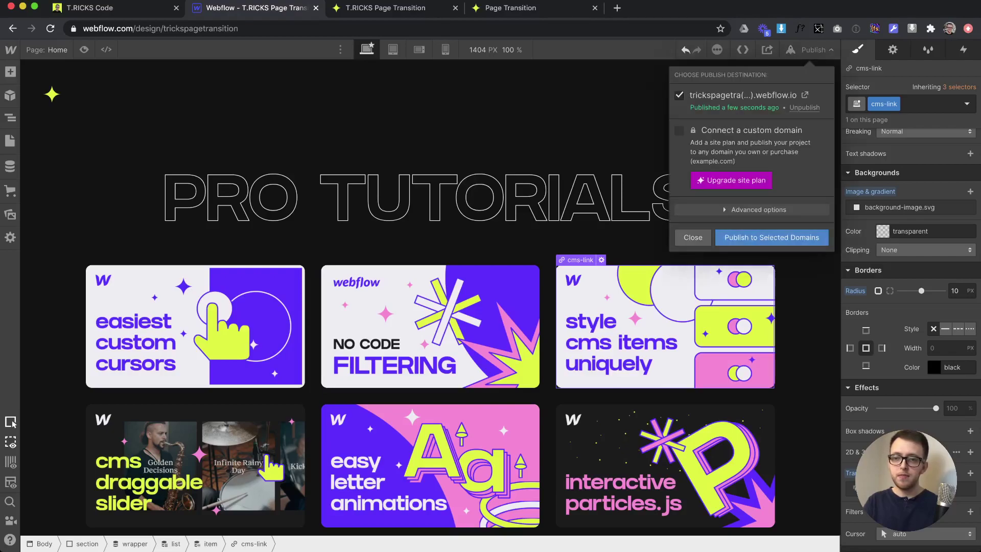
{"action": "left_click", "coordinate": [771, 237]}
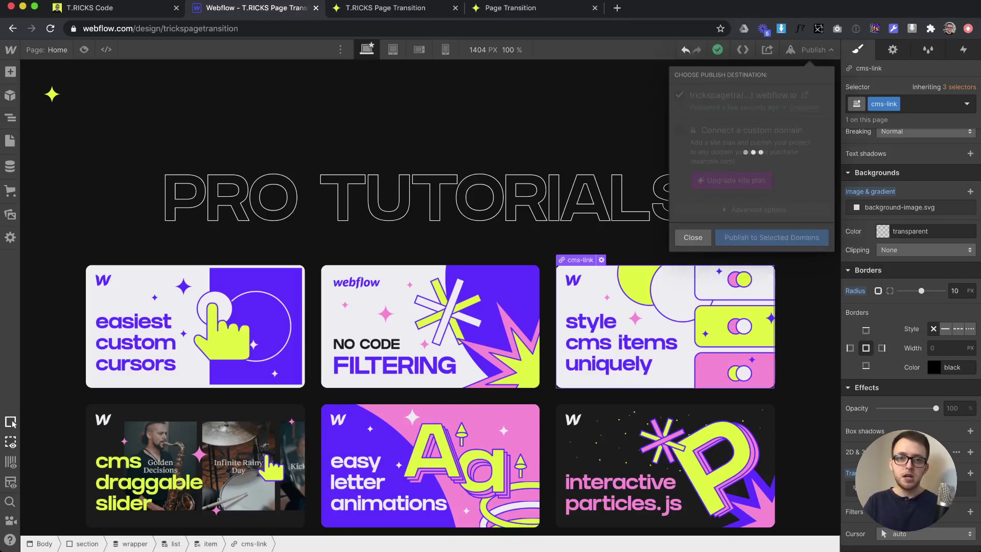
{"action": "left_click", "coordinate": [404, 8]}
{"action": "key", "text": "super+r"}
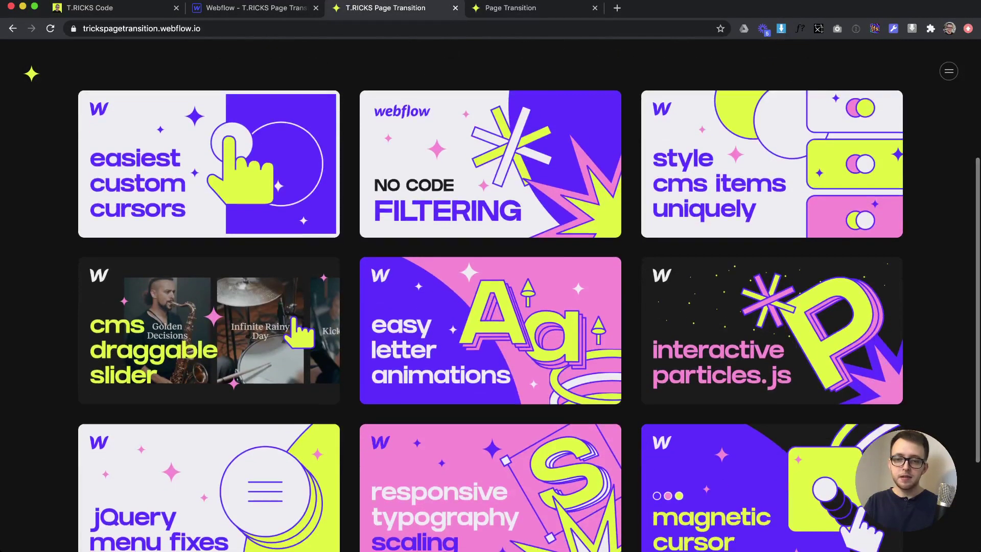
- Test the page transition with the magnetic cursor card on the live site and return to the Webflow designer
{"action": "left_click", "coordinate": [741, 490]}
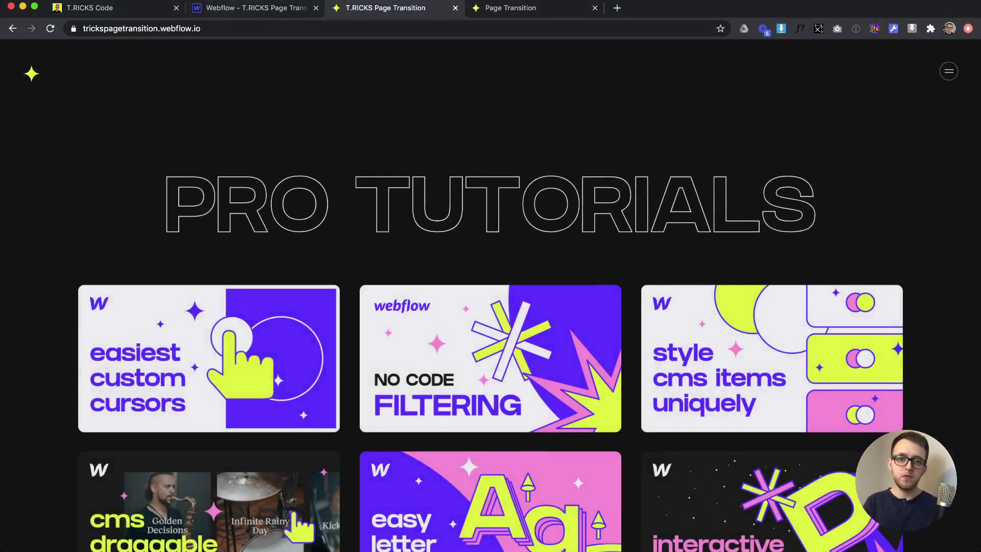
{"action": "key", "text": "ctrl+shift+Tab"}
{"action": "key", "text": "Escape"}
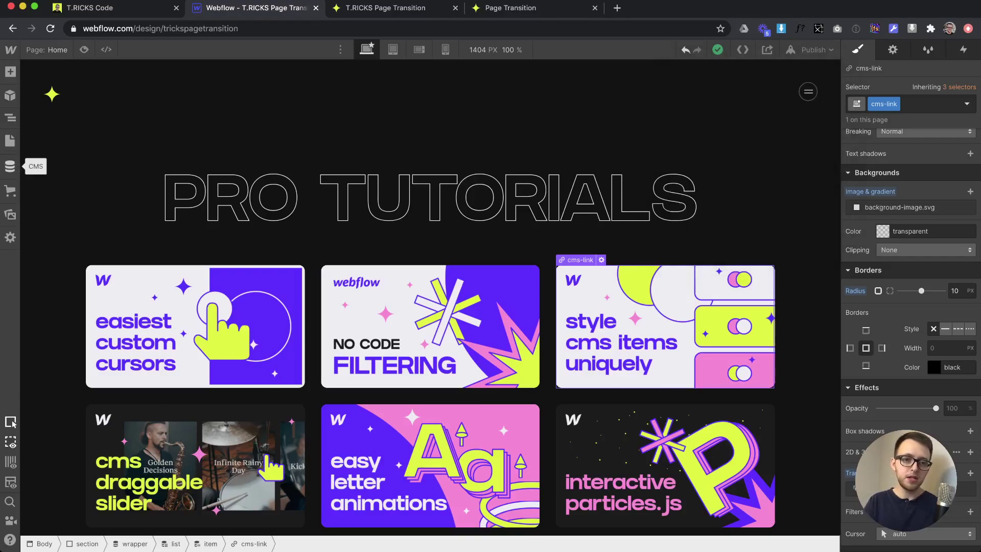
- Review the custom color fields of the Native Webflow Filtering (No Code) item in the Tutorials CMS collection
{"action": "left_click", "coordinate": [10, 166]}
{"action": "left_click", "coordinate": [76, 101]}
{"action": "left_click", "coordinate": [225, 148]}
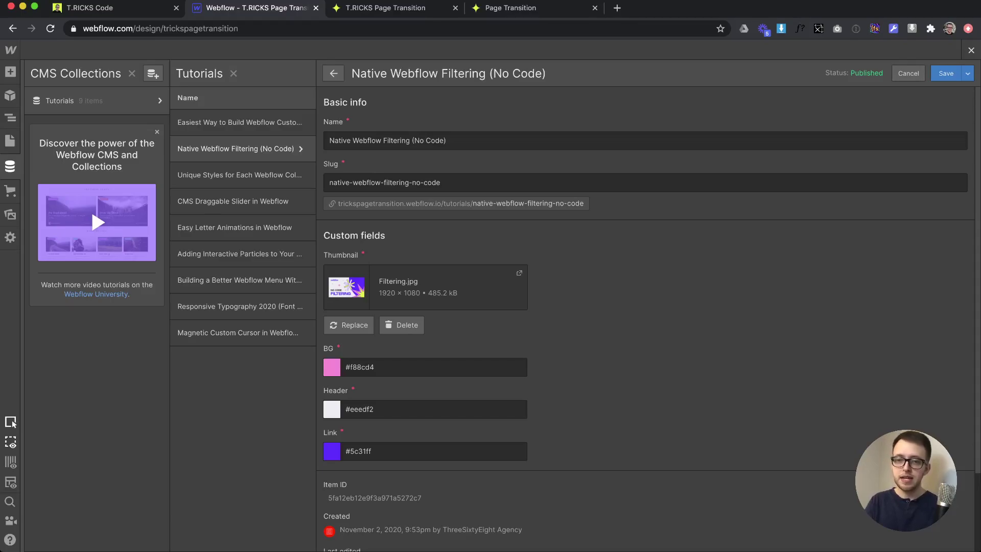
{"action": "left_click", "coordinate": [971, 50]}
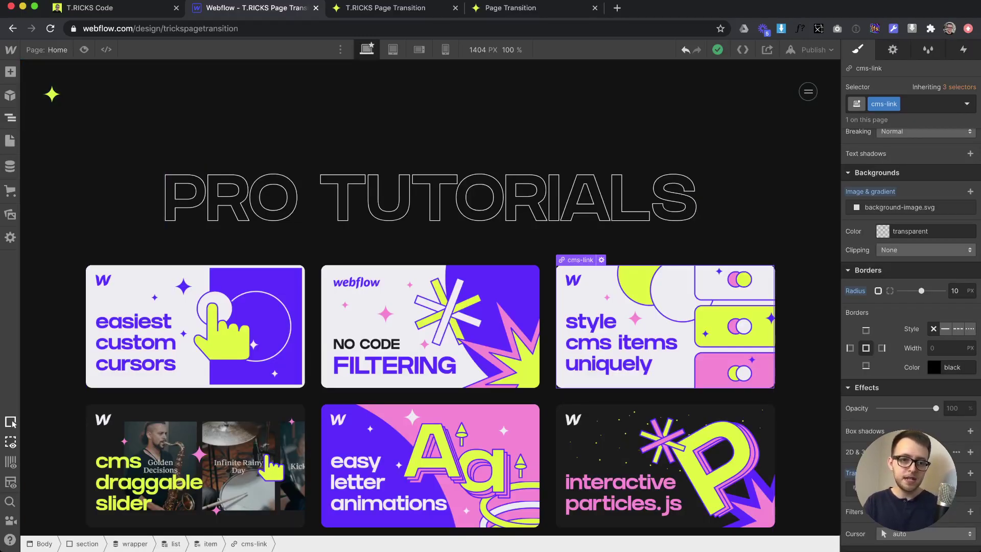
- Examine the size and position styles and the dynamic background color setting of the transition div inside the collection item
{"action": "left_click", "coordinate": [10, 117]}
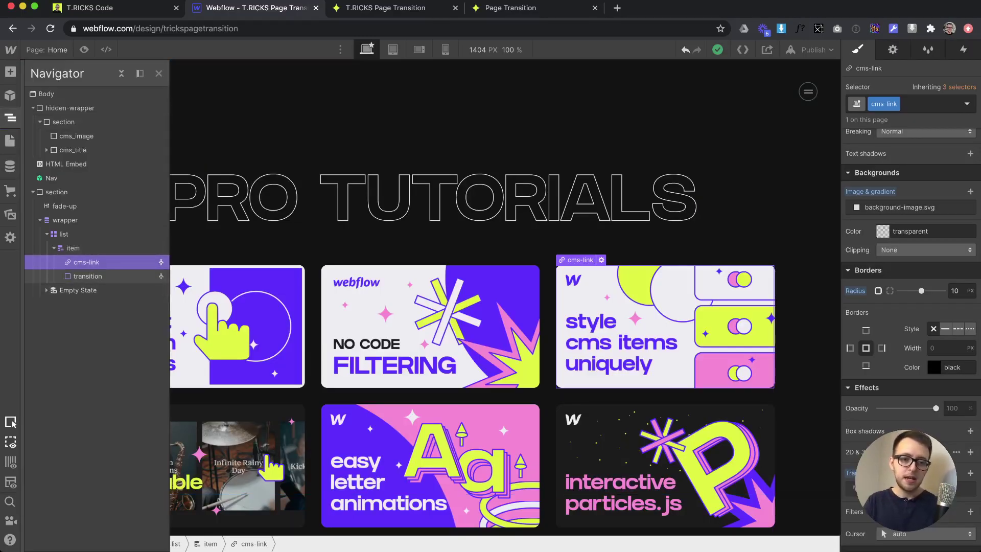
{"action": "left_click", "coordinate": [88, 277]}
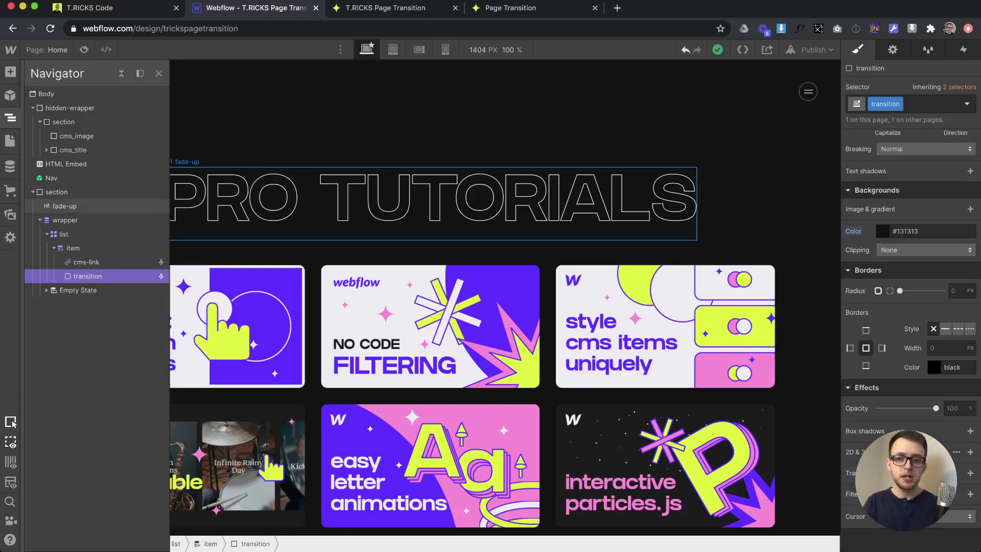
{"action": "scroll", "coordinate": [911, 306], "scroll_direction": "up", "scroll_amount": 10}
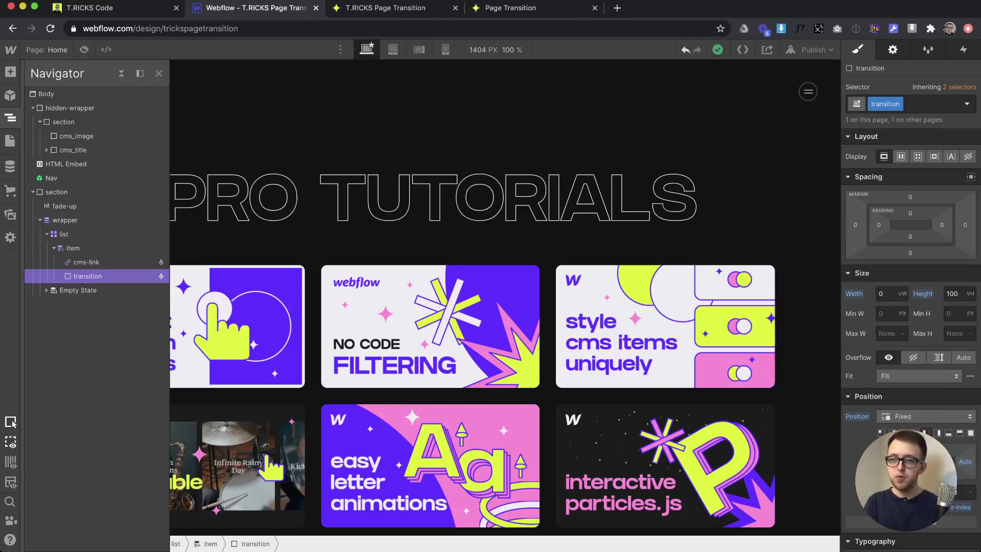
{"action": "key", "text": "d"}
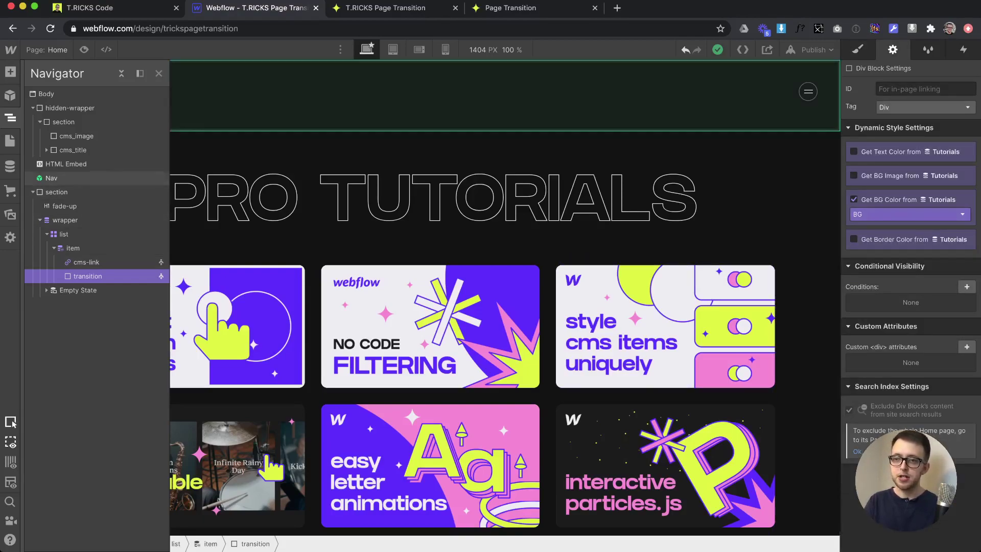
{"action": "key", "text": "s"}
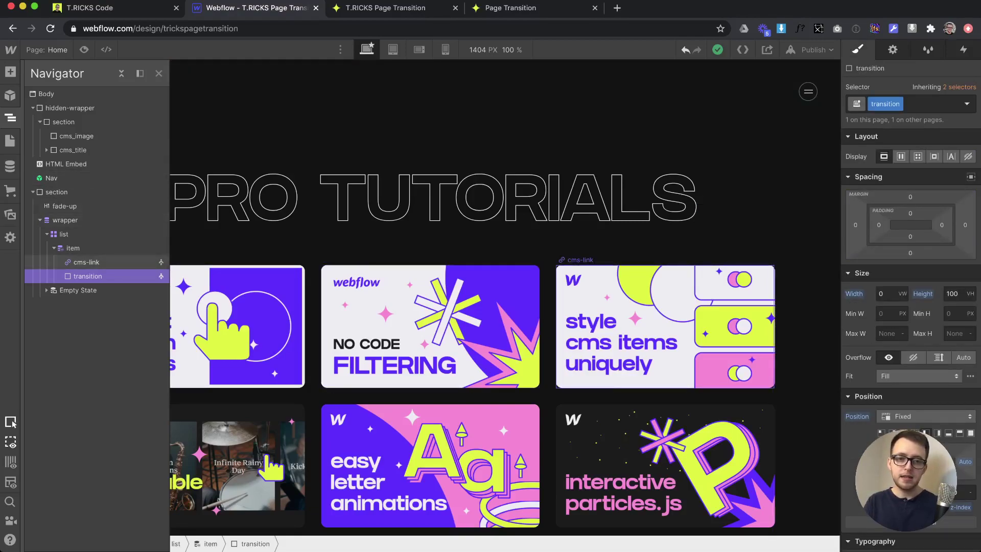
- Add a Mouse click (tap) trigger to the cms-link block and apply it to all elements with the cms-link class
{"action": "left_click", "coordinate": [87, 262]}
{"action": "key", "text": "h"}
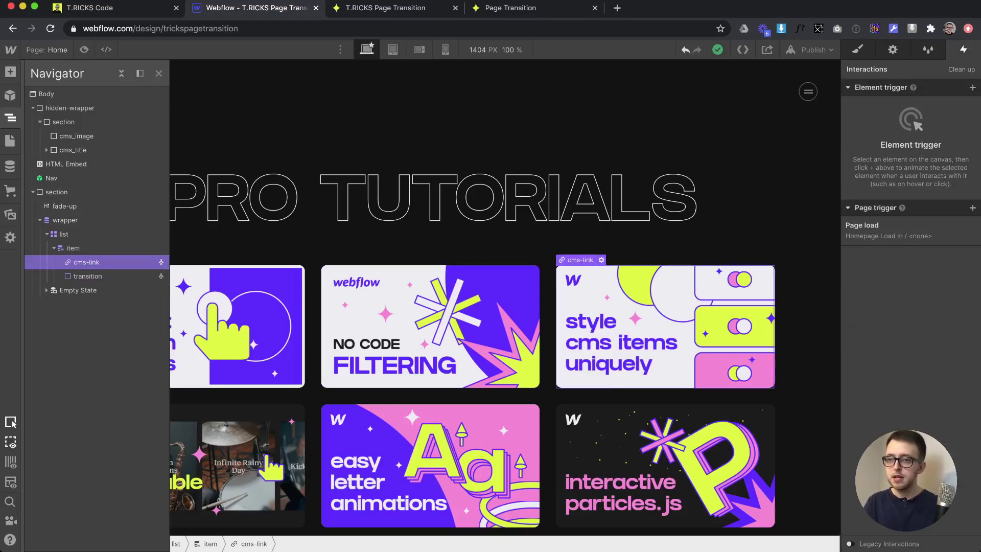
{"action": "left_click", "coordinate": [973, 88]}
{"action": "left_click", "coordinate": [889, 103]}
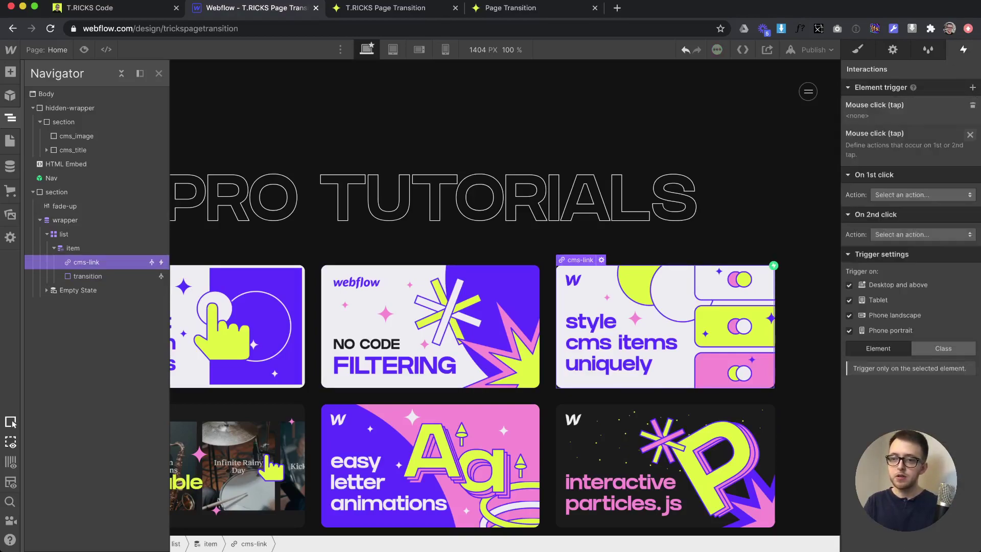
{"action": "left_click", "coordinate": [943, 304]}
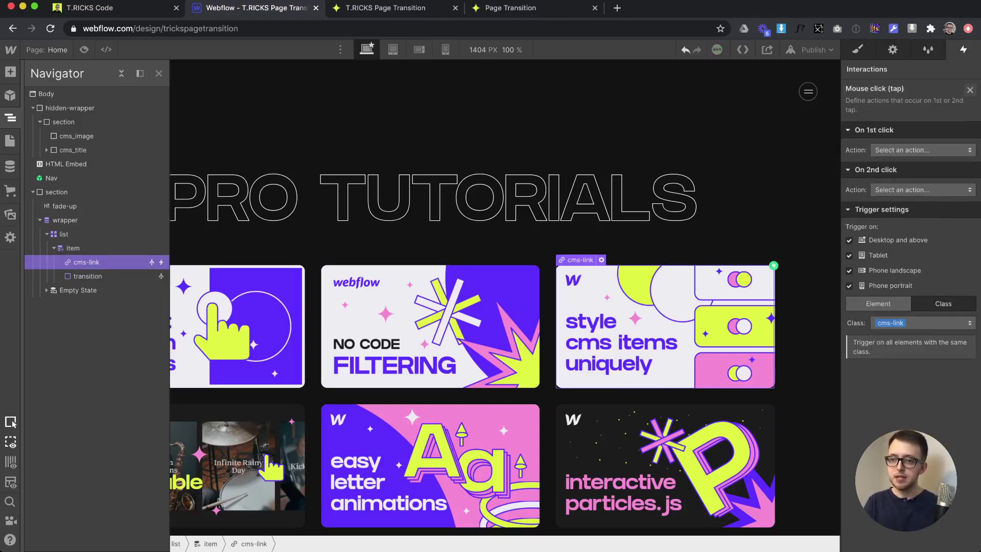
- Make the first click start the Home Page Out Transition timed animation
{"action": "left_click", "coordinate": [923, 151]}
{"action": "left_click", "coordinate": [915, 178]}
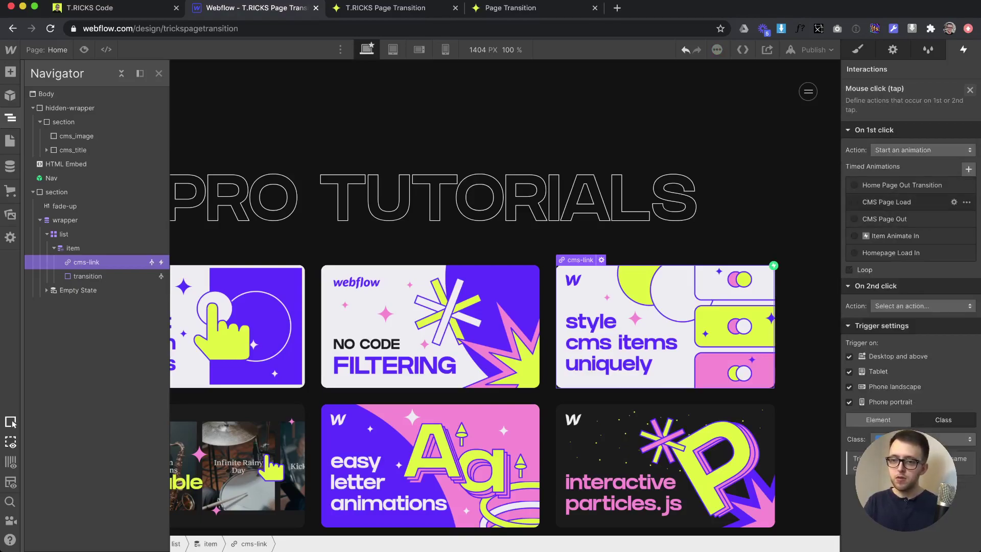
{"action": "left_click", "coordinate": [903, 185]}
- Inspect the transition element's initial Size action in the Home Page Out Transition animation, then save and close the animation and trigger settings
{"action": "left_click", "coordinate": [902, 185]}
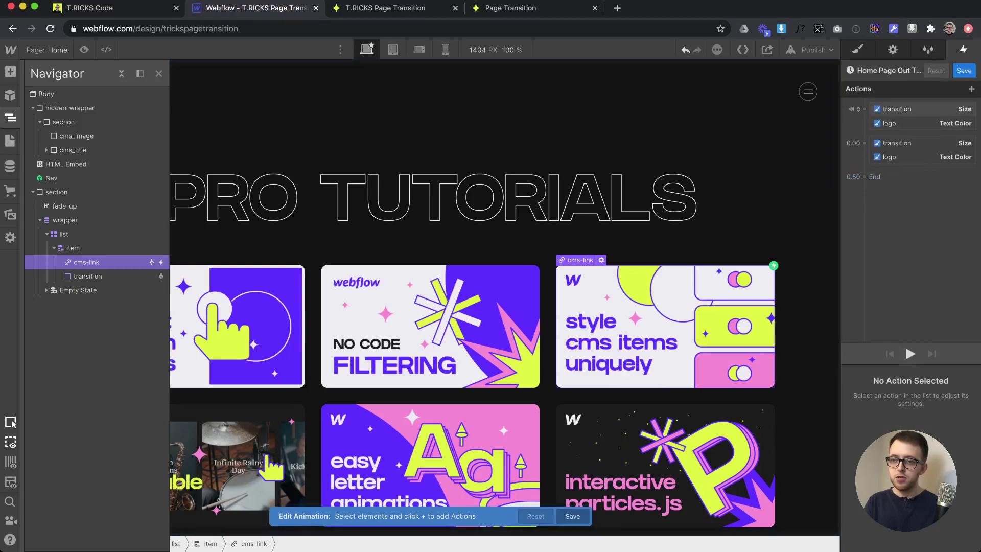
{"action": "left_click", "coordinate": [915, 110]}
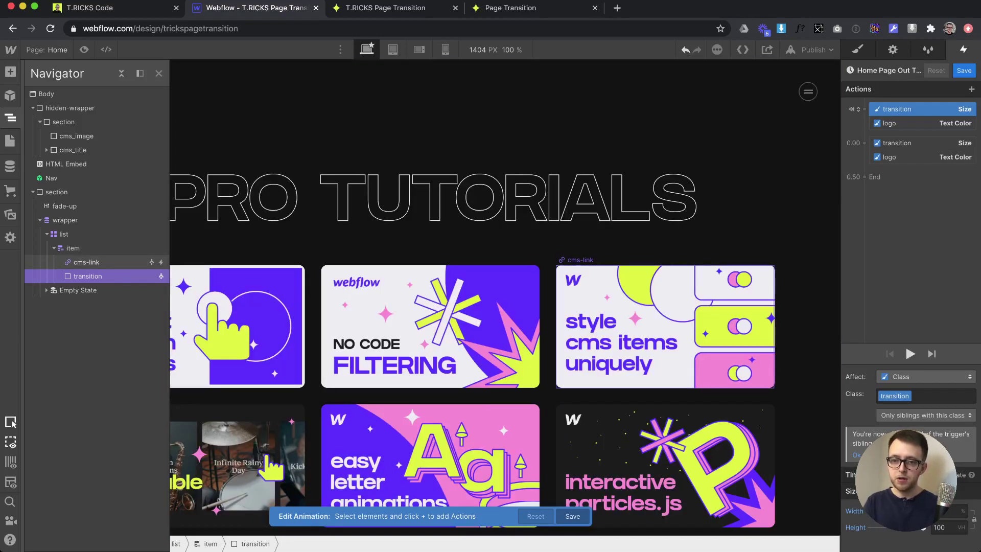
{"action": "left_click", "coordinate": [965, 71]}
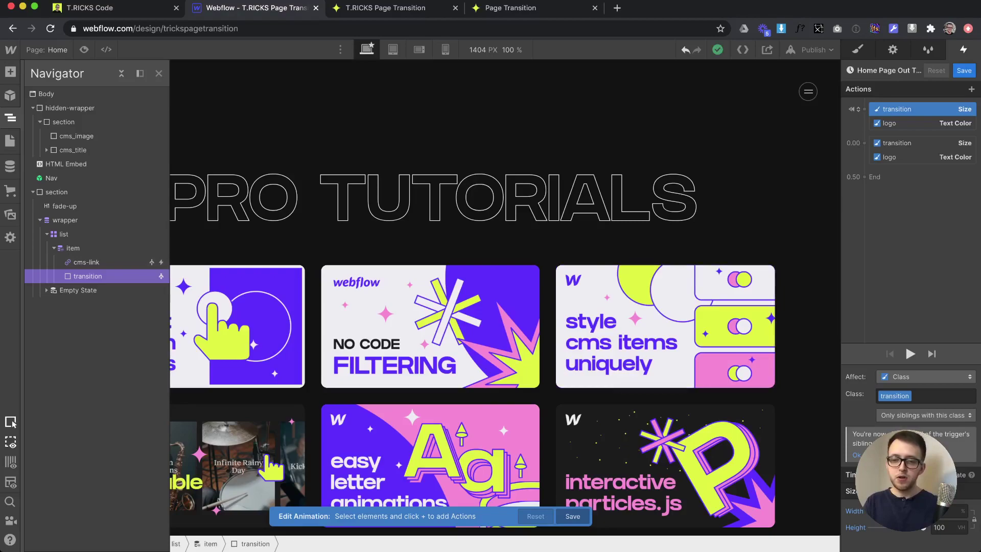
{"action": "left_click", "coordinate": [970, 90]}
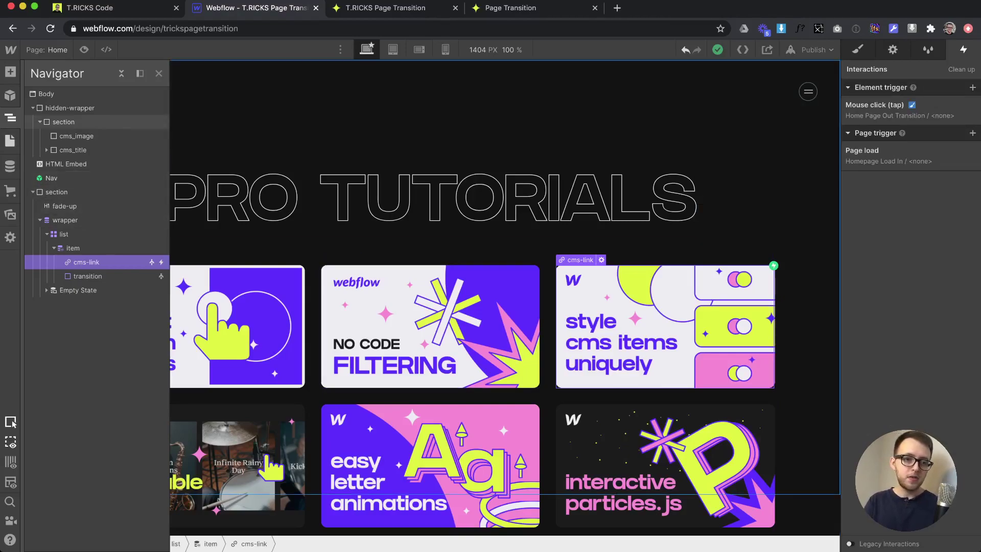
- Go to the Tutorials Template page and review the CMS Page Load animation assigned to its page load trigger
{"action": "left_click", "coordinate": [10, 141]}
{"action": "left_click", "coordinate": [95, 318]}
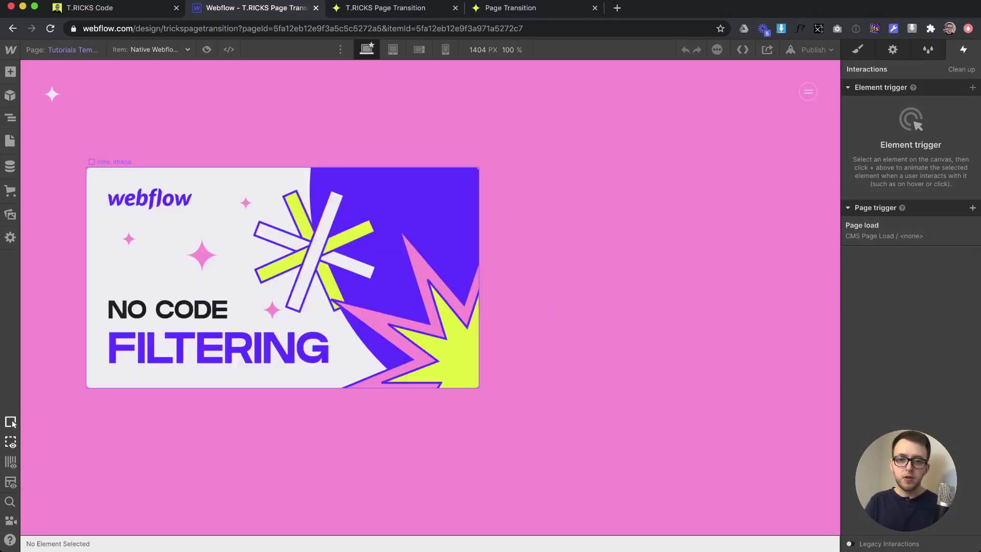
{"action": "left_click", "coordinate": [652, 259]}
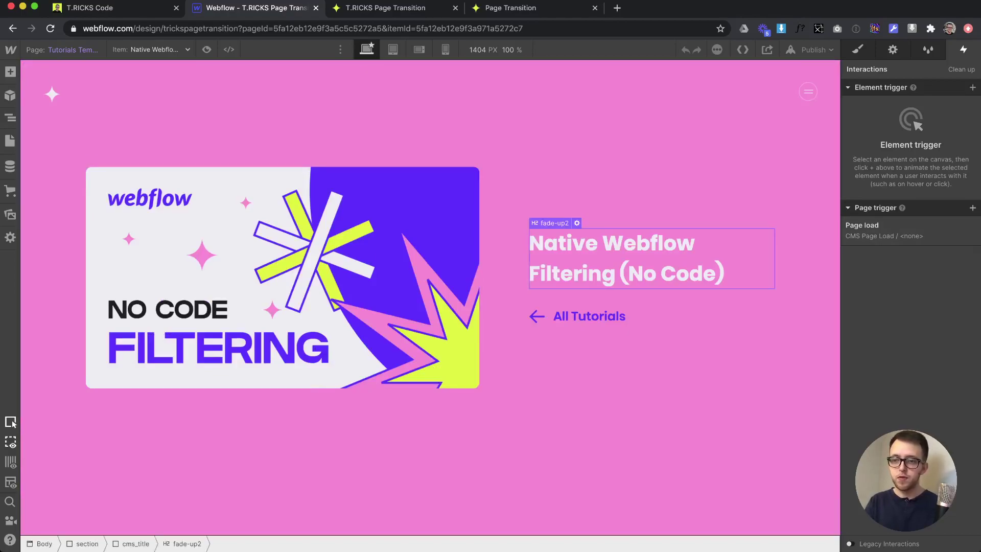
{"action": "left_click", "coordinate": [971, 226]}
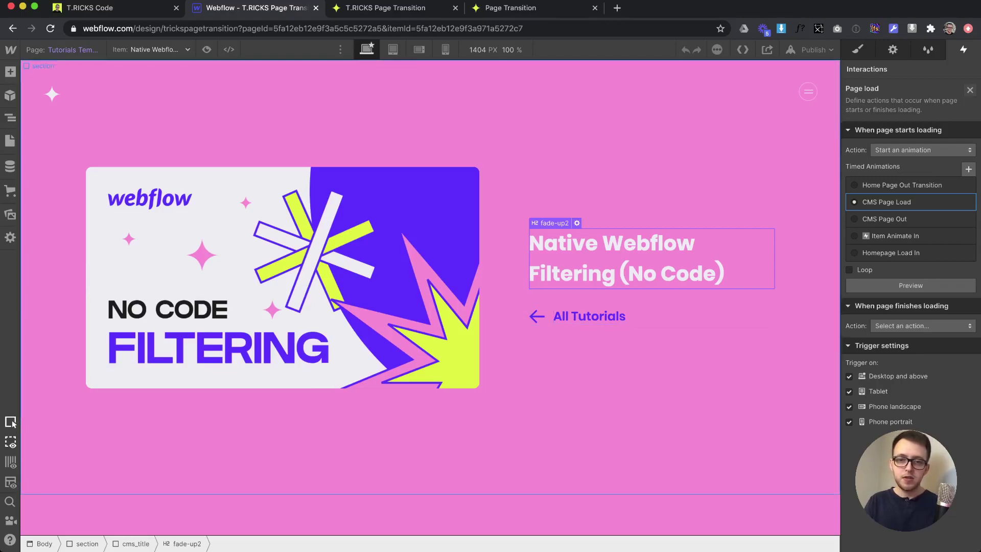
{"action": "left_click", "coordinate": [970, 90]}
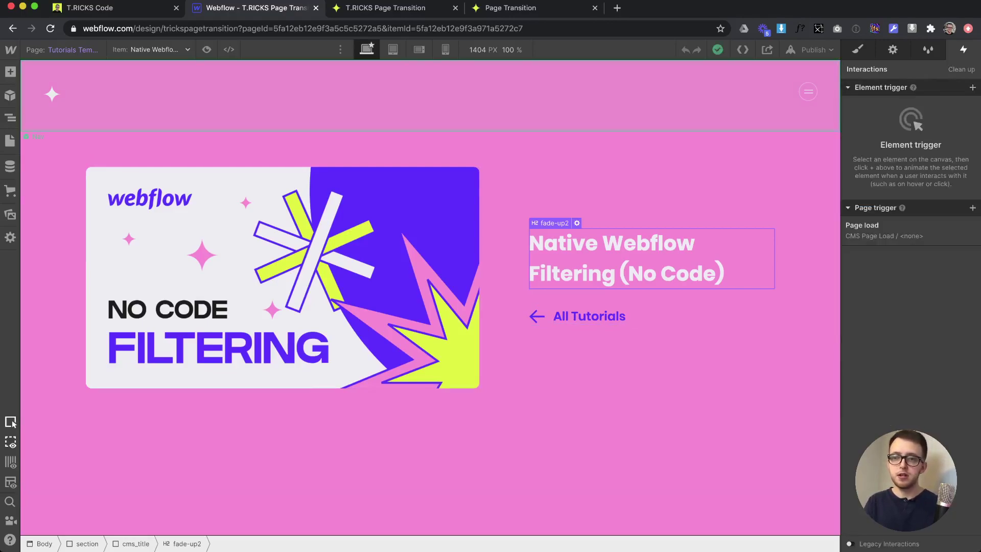
- Publish the site with the new click interaction to the webflow.io domain and refresh the live site
{"action": "left_click", "coordinate": [816, 50]}
{"action": "left_click", "coordinate": [772, 237]}
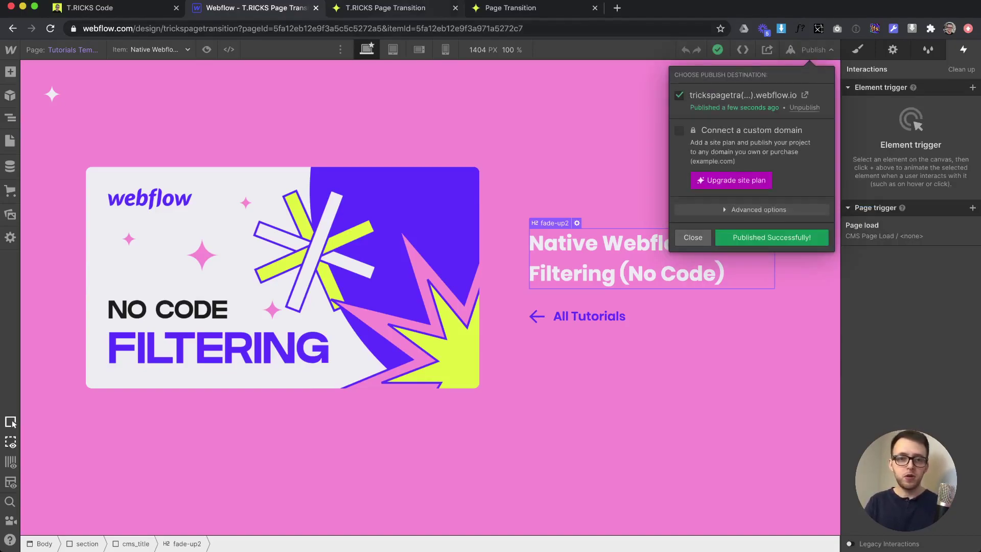
{"action": "left_click", "coordinate": [391, 8]}
{"action": "key", "text": "super+r"}
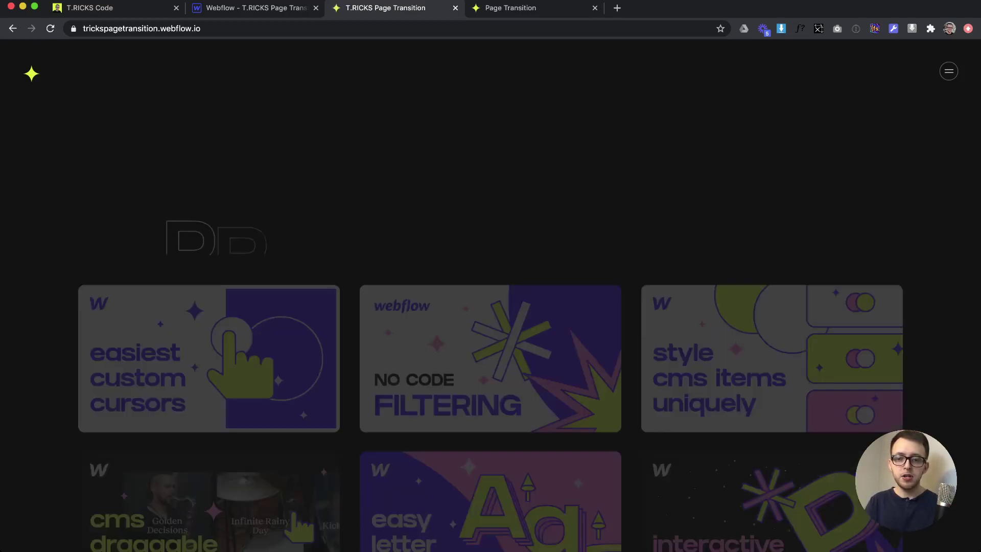
- Test the transition into the interactive particles.js tutorial and back to All Tutorials, and return to the Webflow designer
{"action": "scroll", "coordinate": [491, 295], "scroll_direction": "down", "scroll_amount": 3}
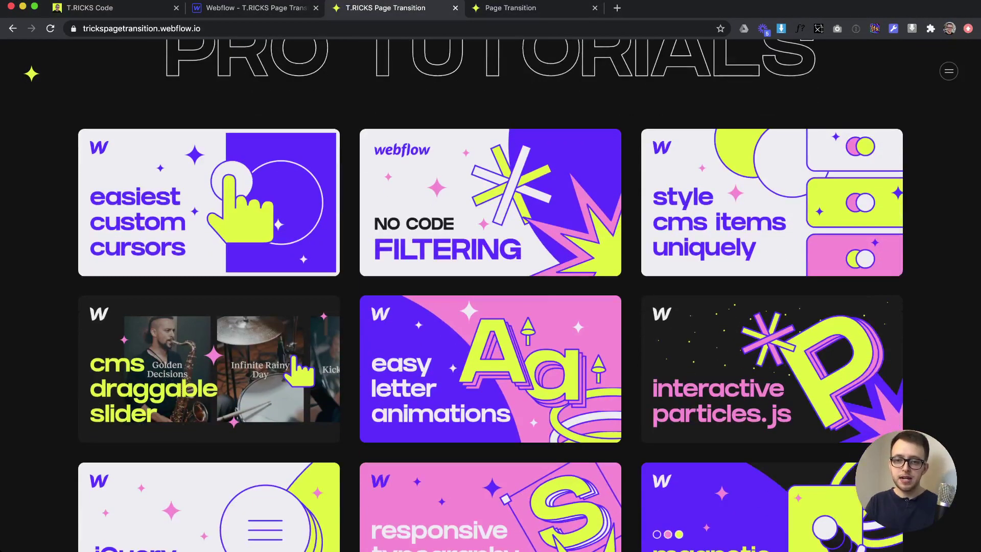
{"action": "left_click", "coordinate": [772, 369]}
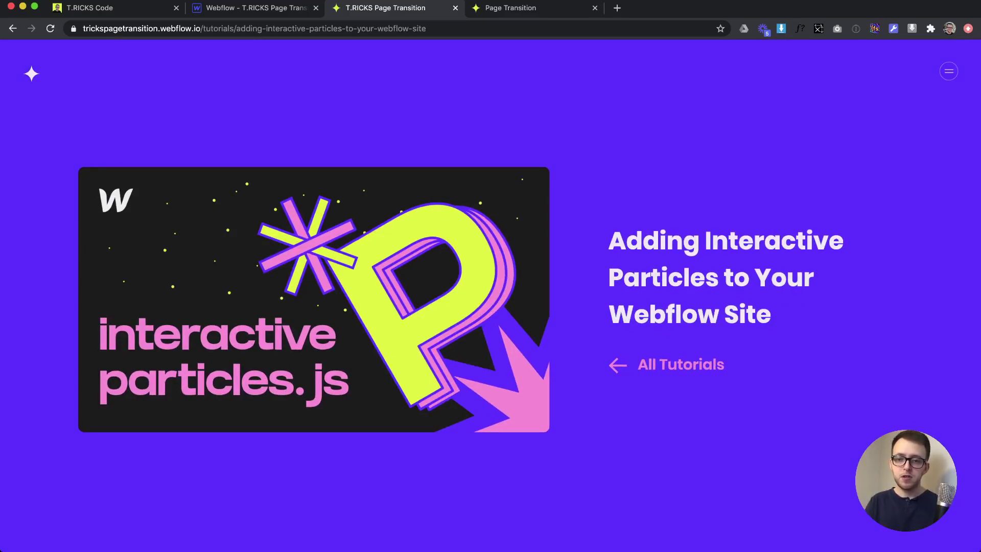
{"action": "left_click", "coordinate": [666, 365]}
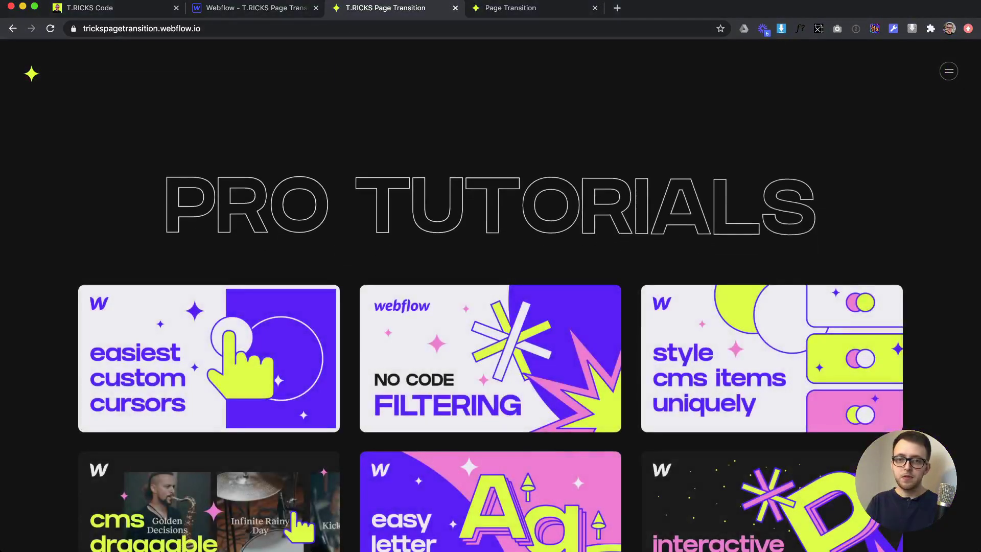
{"action": "left_click", "coordinate": [255, 7]}
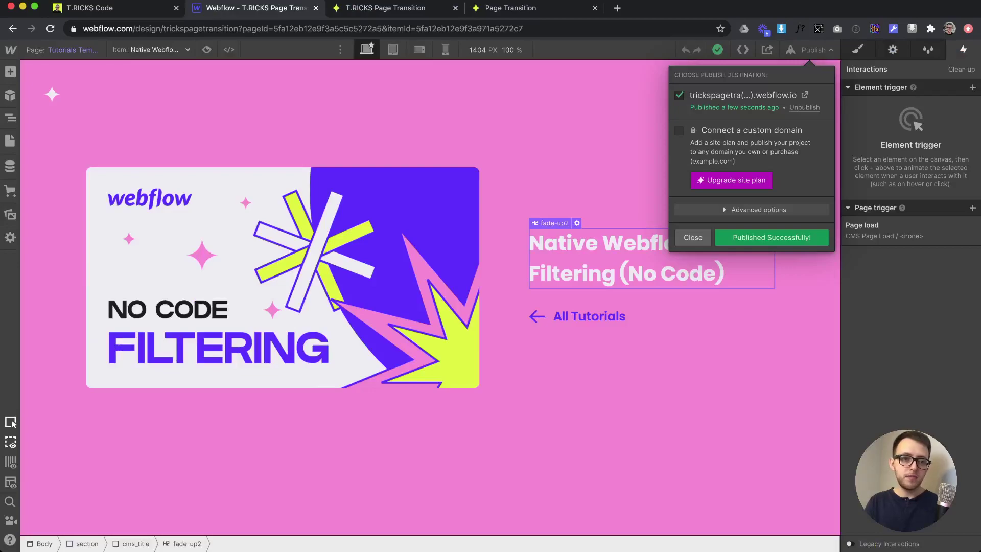
- Go to the Home page and review the cms-link block's transition timing and its click interaction
{"action": "left_click", "coordinate": [10, 141]}
{"action": "left_click", "coordinate": [10, 140]}
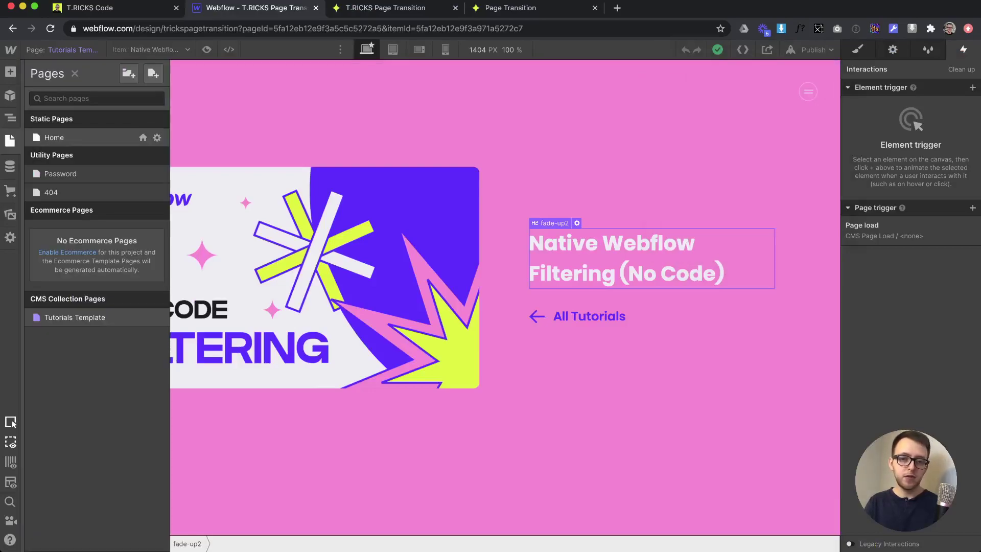
{"action": "left_click", "coordinate": [54, 137]}
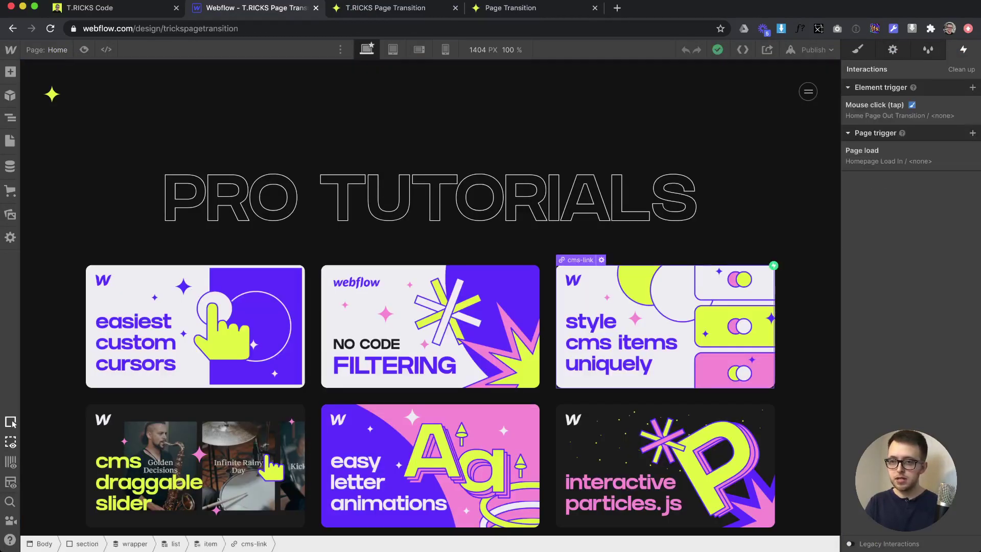
{"action": "key", "text": "s"}
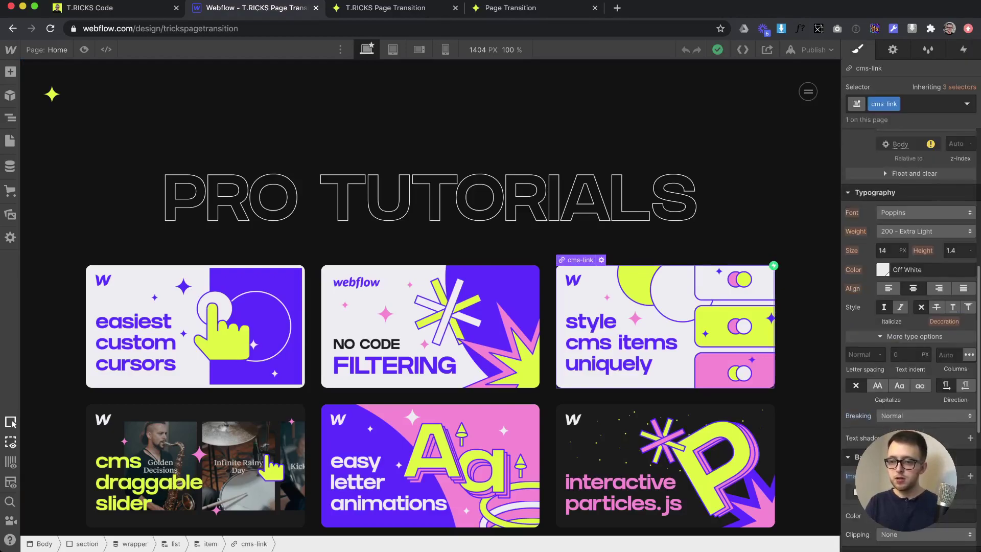
{"action": "left_click", "coordinate": [908, 471]}
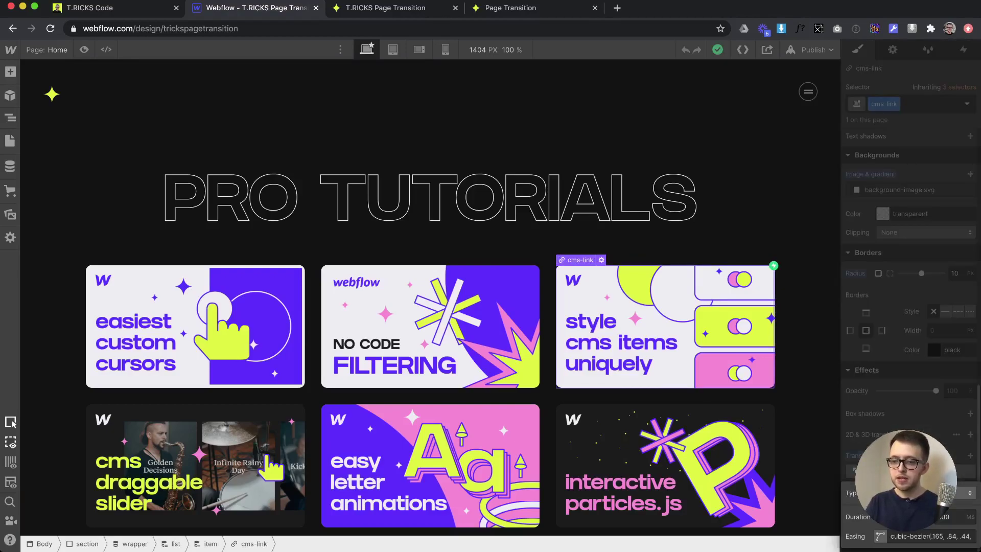
{"action": "key", "text": "Escape"}
{"action": "key", "text": "h"}
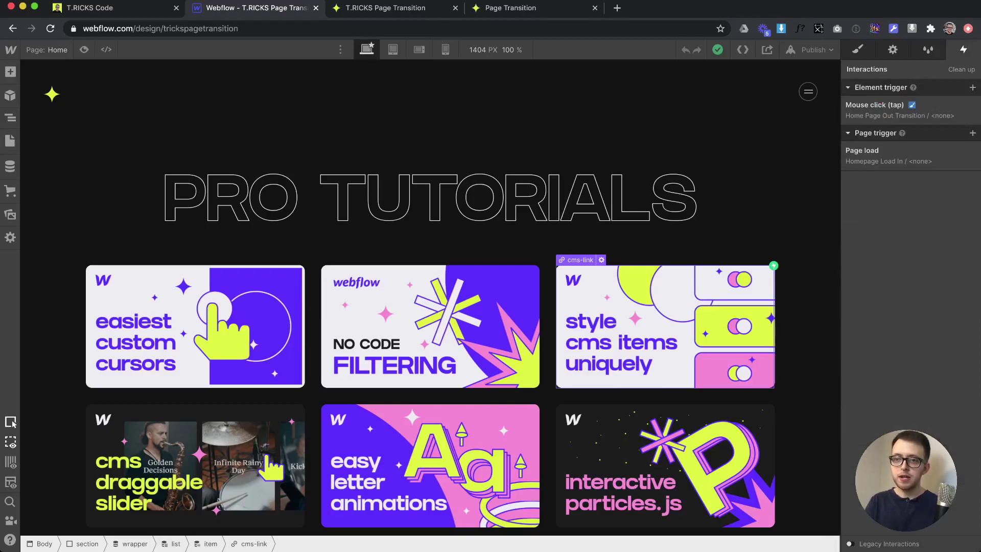
- Review the cms-link block's mouse click trigger, and open the Home page settings at the custom code before the closing body tag
{"action": "left_click", "coordinate": [900, 110]}
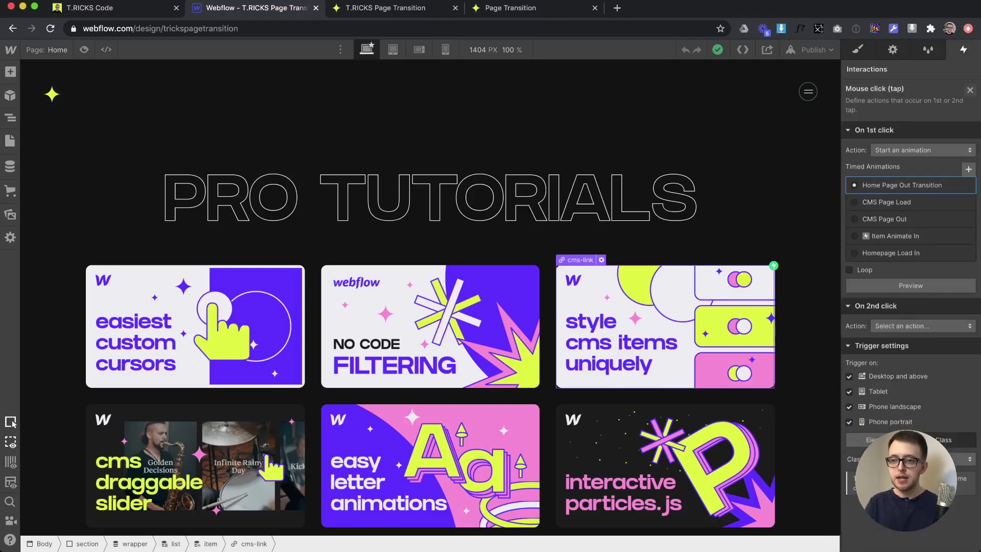
{"action": "left_click", "coordinate": [970, 90]}
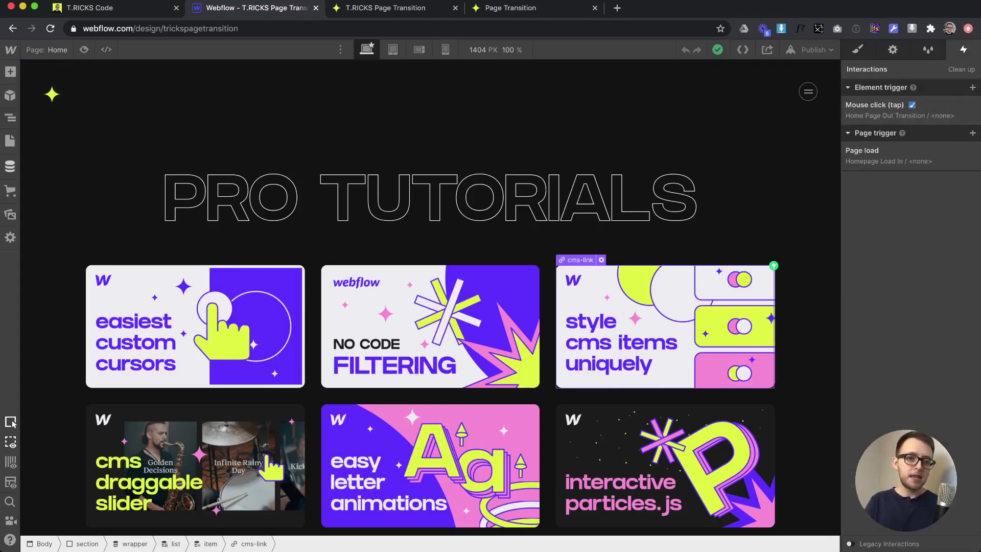
{"action": "left_click", "coordinate": [10, 141]}
{"action": "left_click", "coordinate": [157, 138]}
{"action": "scroll", "coordinate": [359, 307], "scroll_direction": "down", "scroll_amount": 15}
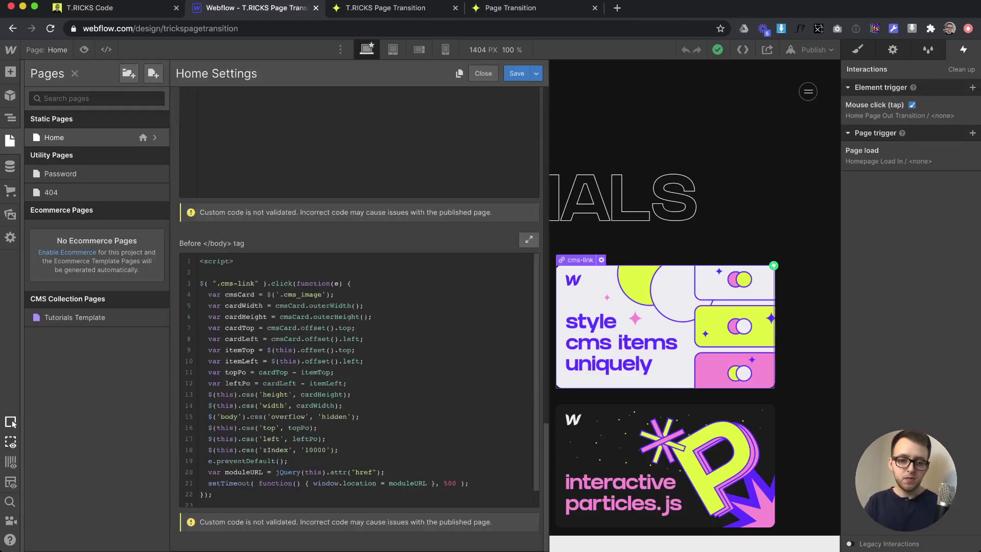
- Examine the setTimeout delay and highlight the redirect code from e.preventDefault() through the setTimeout line
{"action": "left_click", "coordinate": [448, 483]}
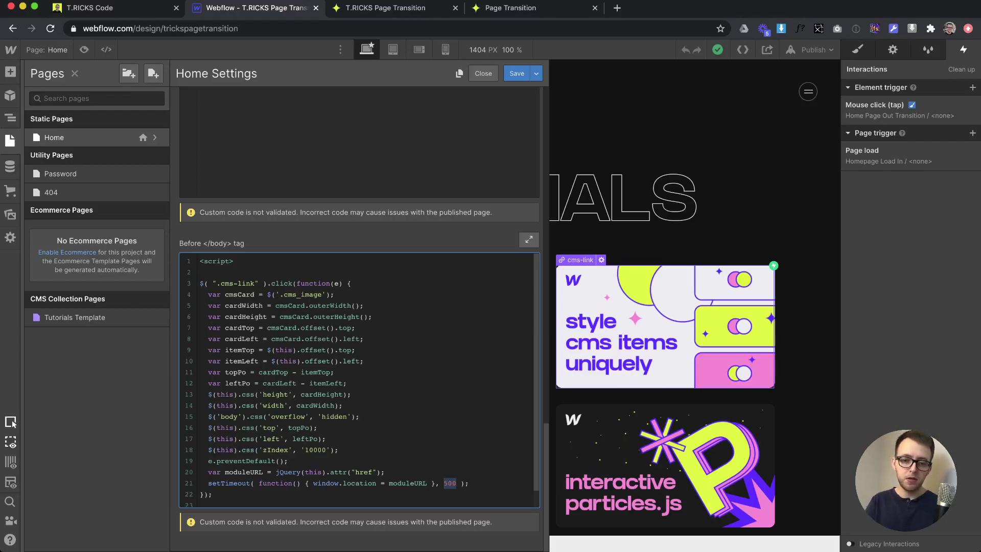
{"action": "left_click", "coordinate": [289, 461]}
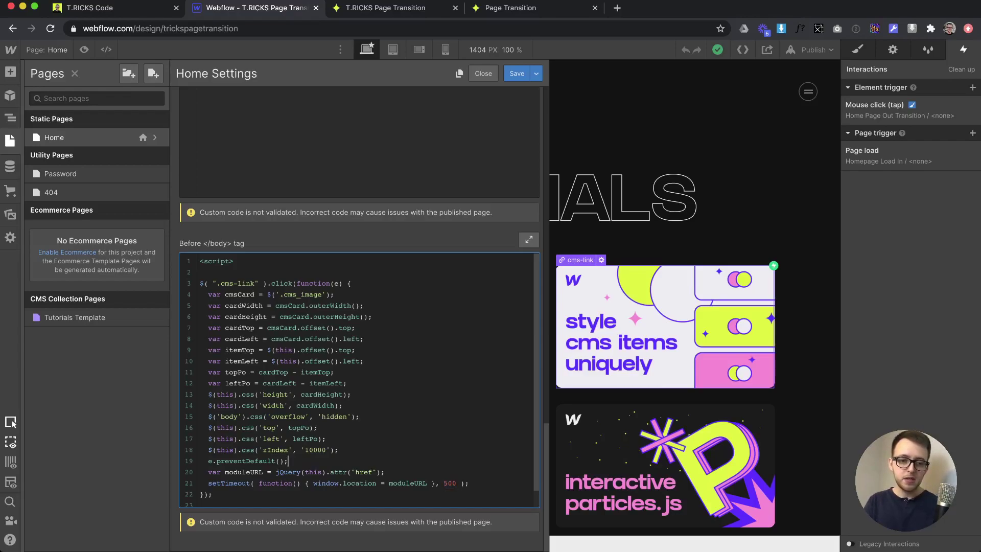
{"action": "left_click_drag", "start_coordinate": [200, 461], "coordinate": [470, 484]}
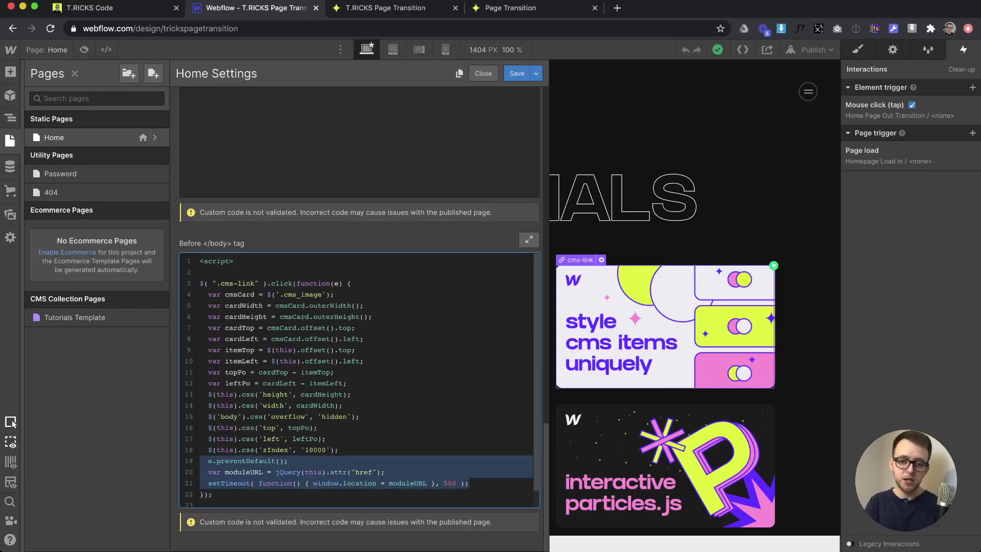
{"action": "left_click", "coordinate": [410, 483]}
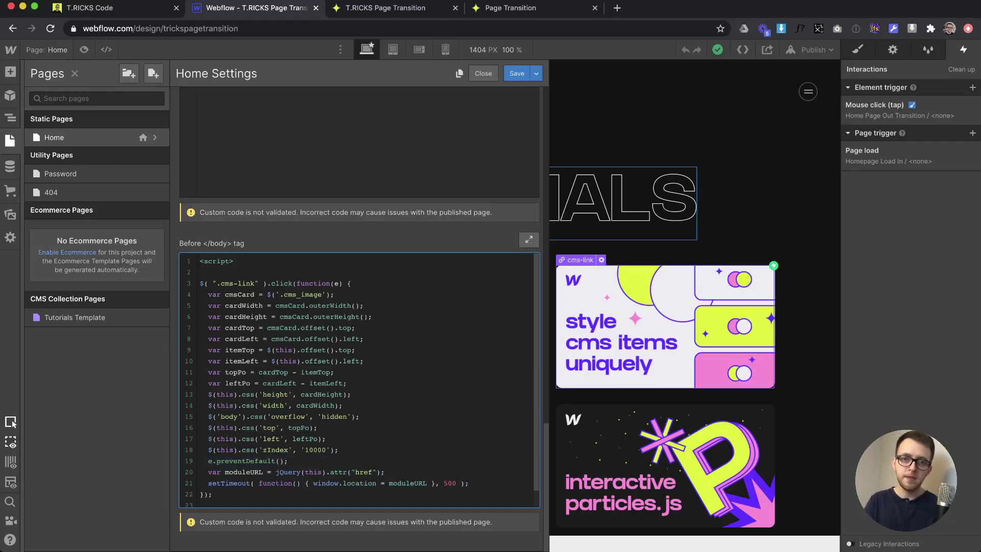
- Close the Home page settings without saving and switch to the published T.RICKS Page Transition site
{"action": "left_click", "coordinate": [483, 73]}
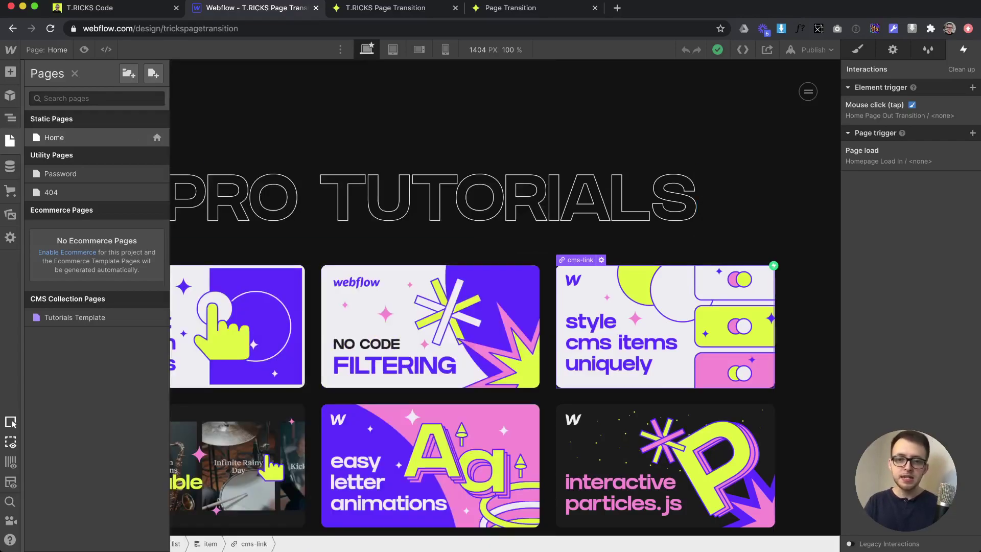
{"action": "left_click", "coordinate": [450, 97]}
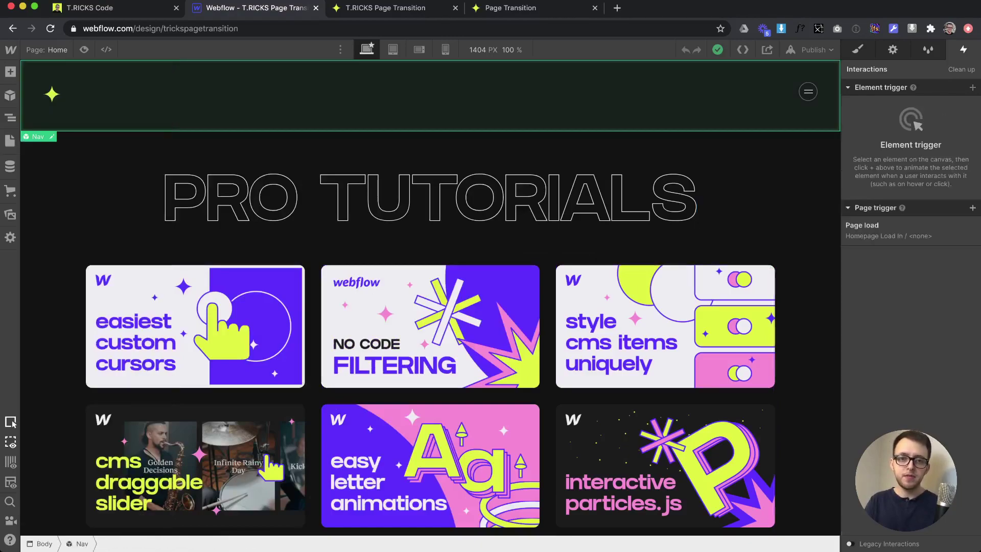
{"action": "left_click", "coordinate": [401, 9]}
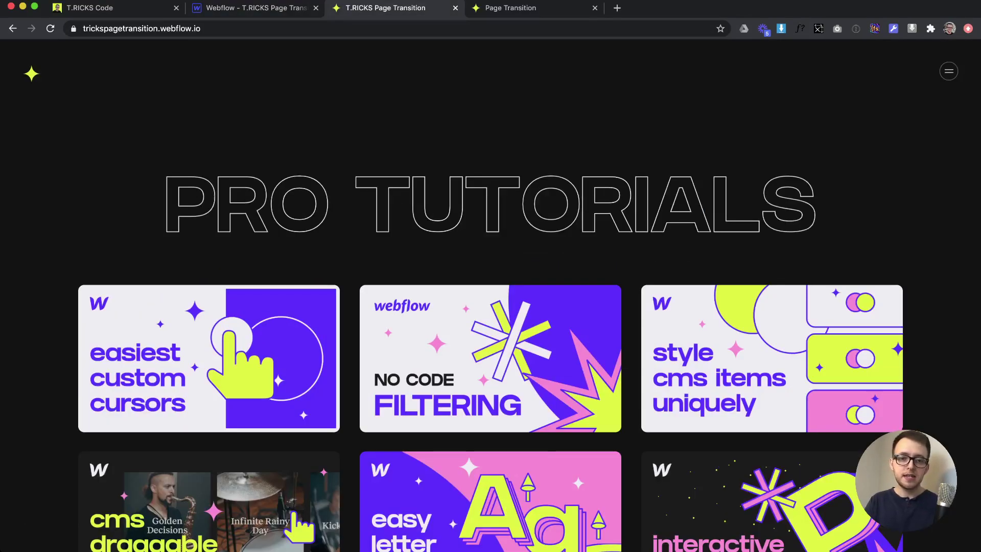